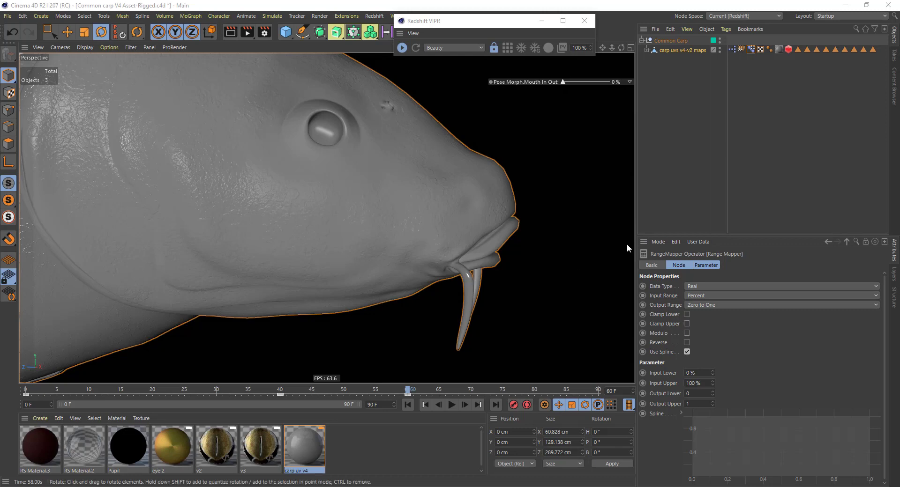
Step: Set the Mouth In Out strength of the carp mesh's Pose Morph tag as the XPression driver
left_click(753, 49)
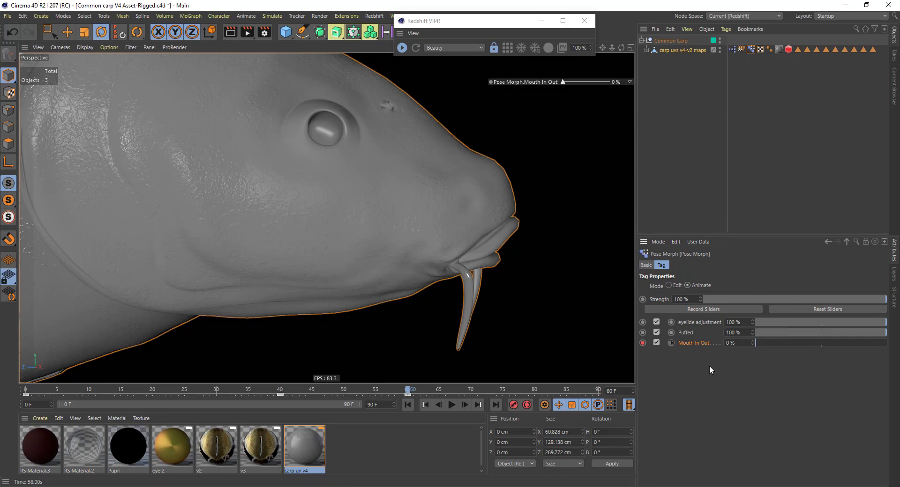
right_click(701, 342)
mouse_move(734, 318)
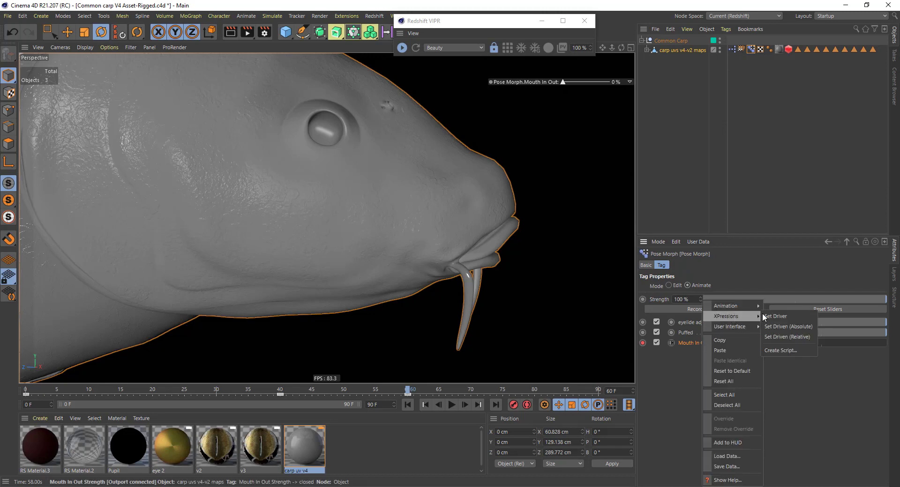
left_click(777, 316)
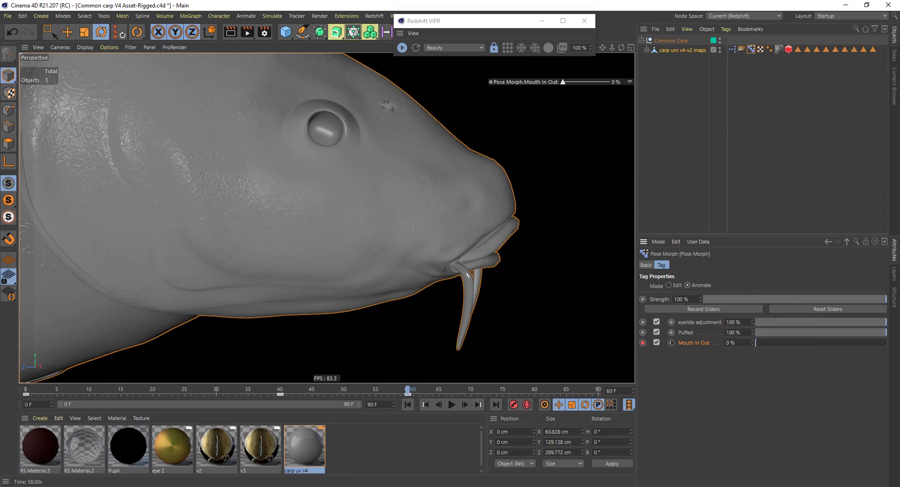
Step: Examine the XPression options for the Layer 0 Blend Weight of the Displacement Blender in the carp uv v4 material
double_click(304, 445)
left_click_drag(315, 52, 198, 62)
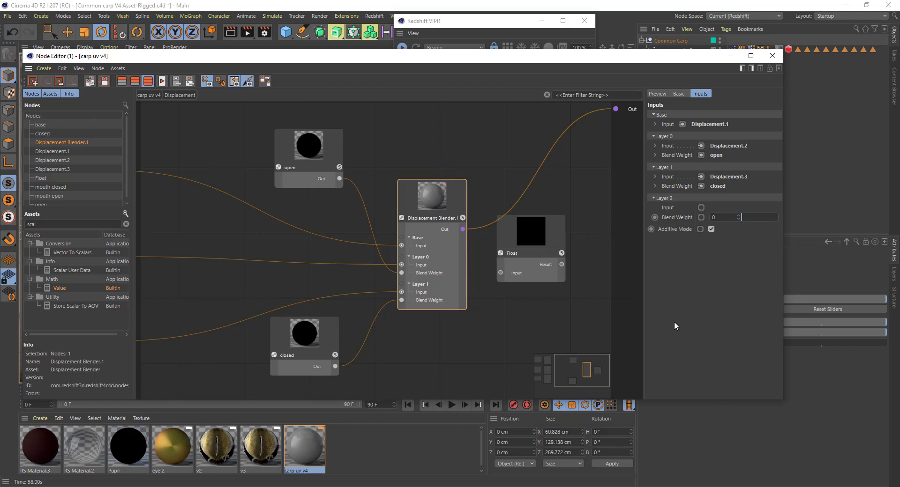
right_click(688, 157)
mouse_move(730, 162)
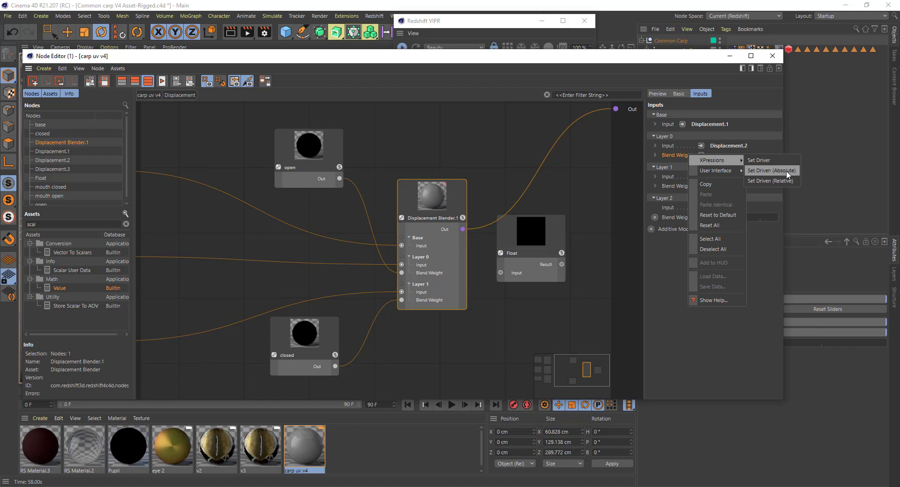
left_click(772, 261)
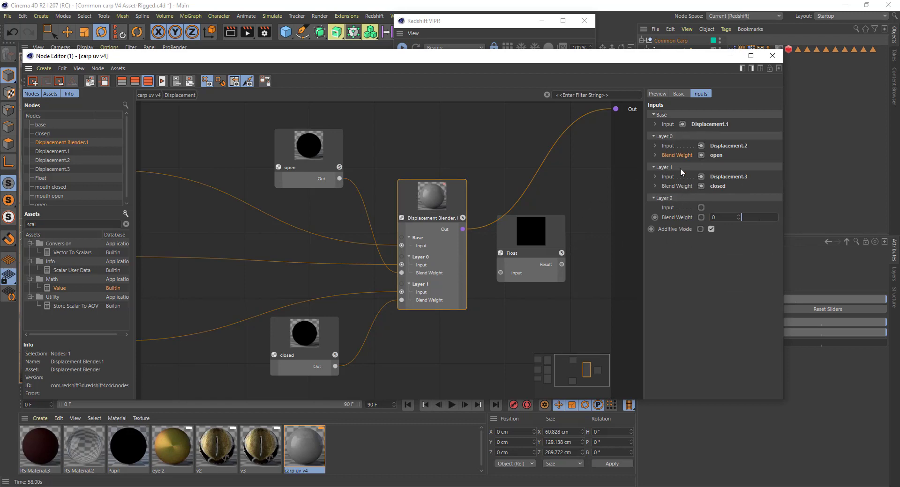
left_click_drag(634, 62, 899, 62)
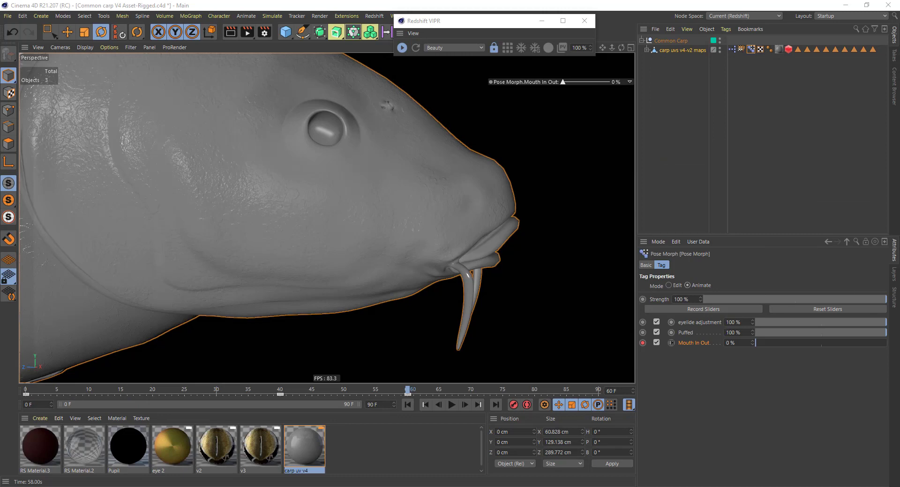
Step: Examine the node connections in the carp mesh's XPresso expression linking Mouth In Out Strength to closed and open
left_click(733, 49)
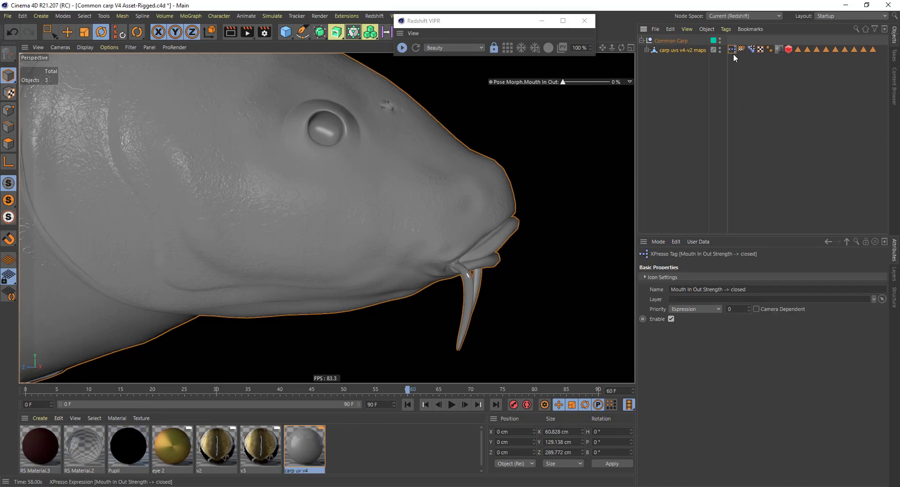
double_click(732, 49)
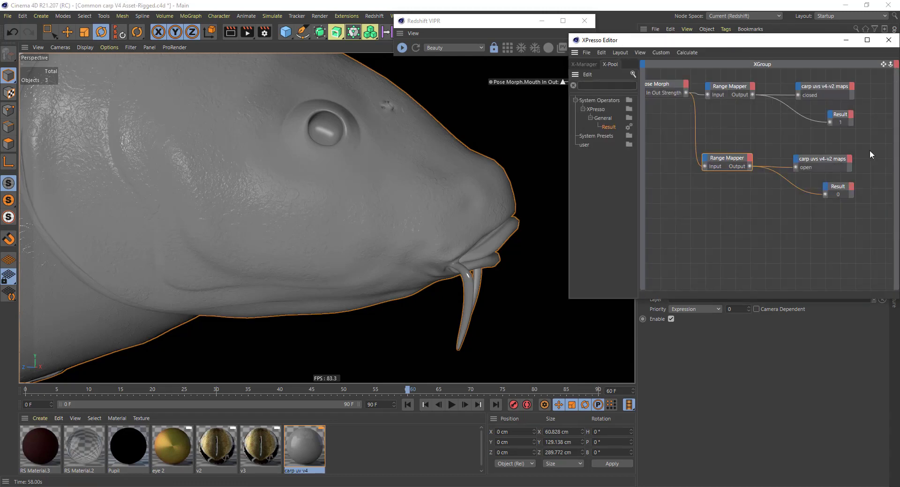
left_click(885, 41)
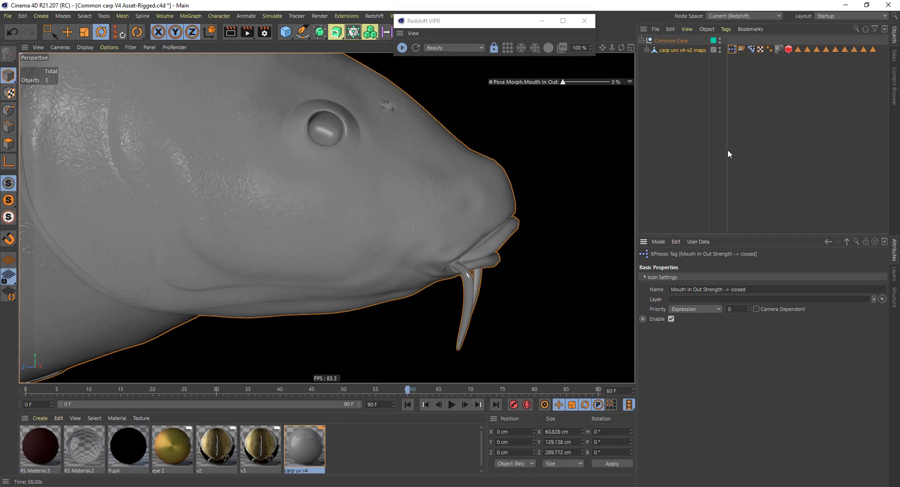
Step: Try a Scalar User Data node in the carp uv v4 displacement graph, deleting it after reviewing its inputs
left_click_drag(899, 108, 300, 52)
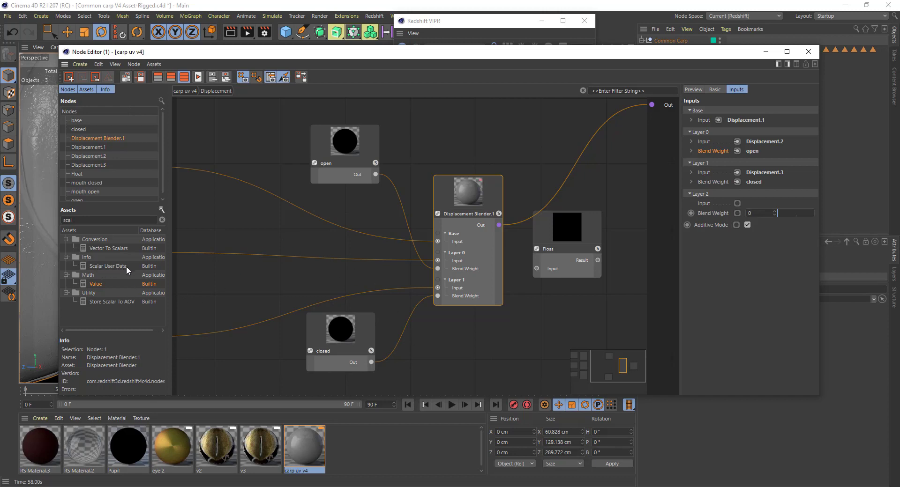
left_click_drag(110, 270, 266, 244)
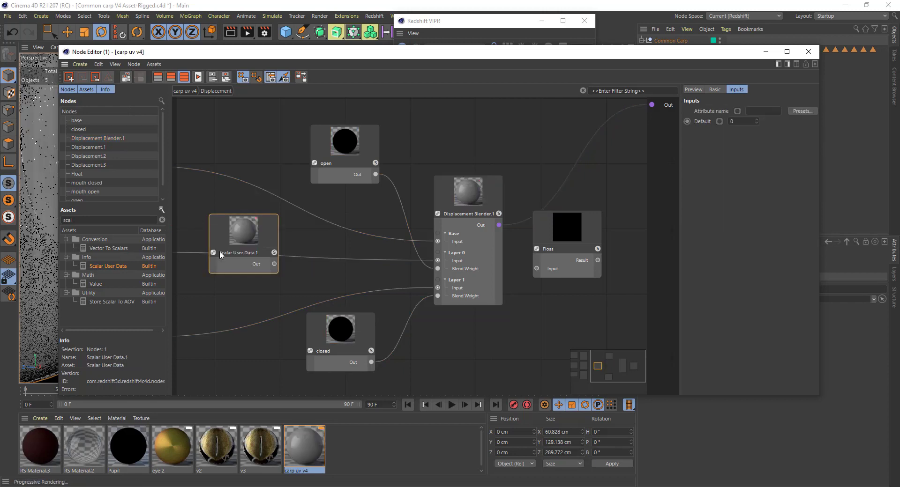
left_click(714, 89)
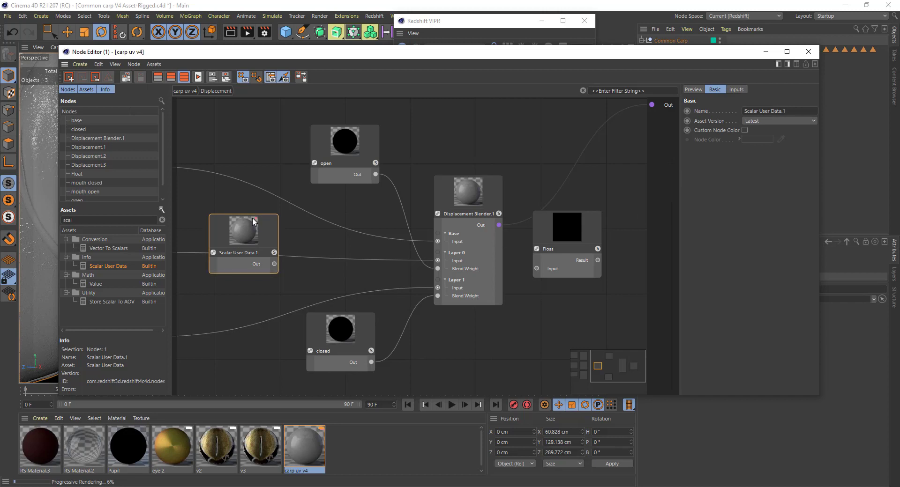
left_click_drag(243, 232, 240, 224)
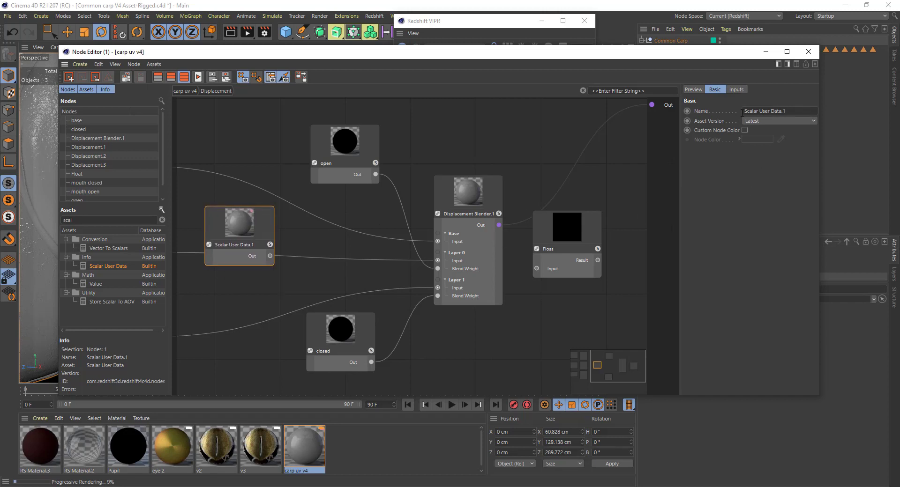
left_click(733, 91)
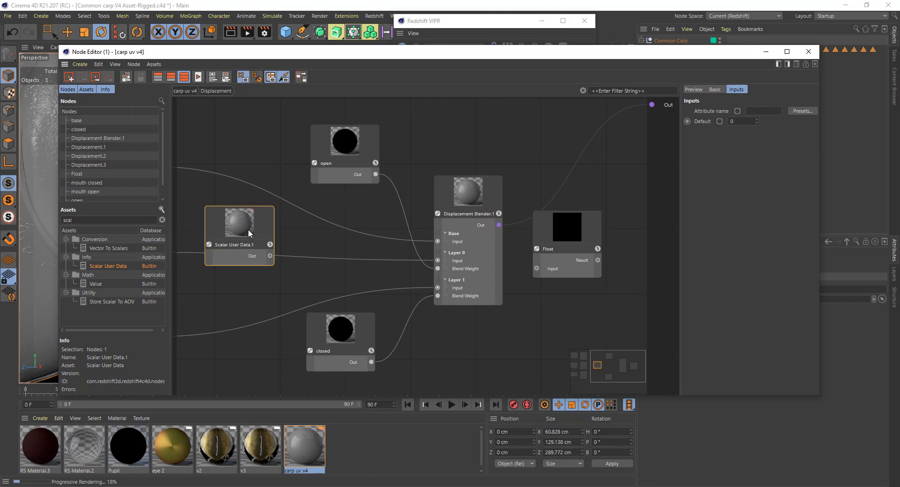
key("Delete")
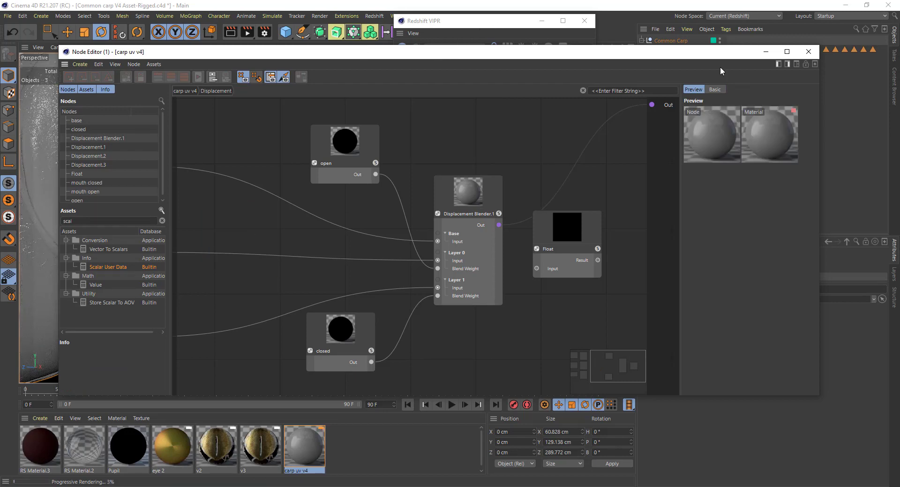
left_click(808, 52)
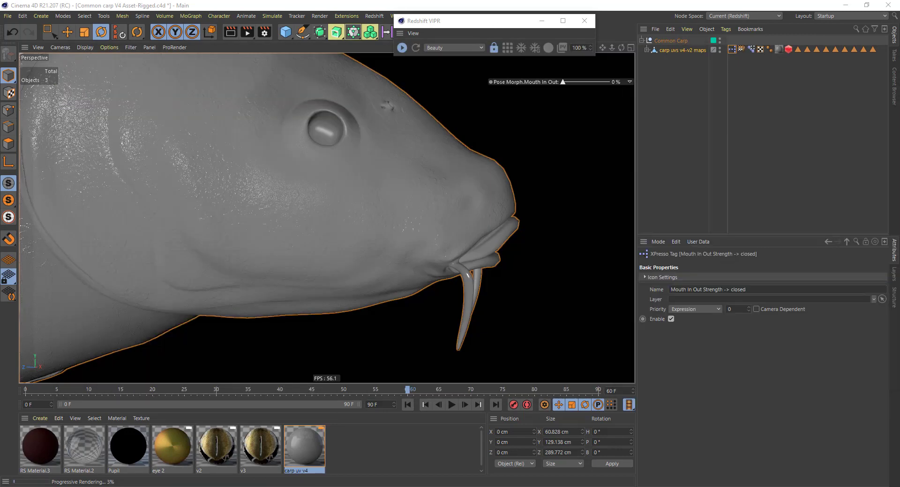
Step: Review the Pose Morph sliders and the open and closed user data of the carp mesh
left_click(751, 50)
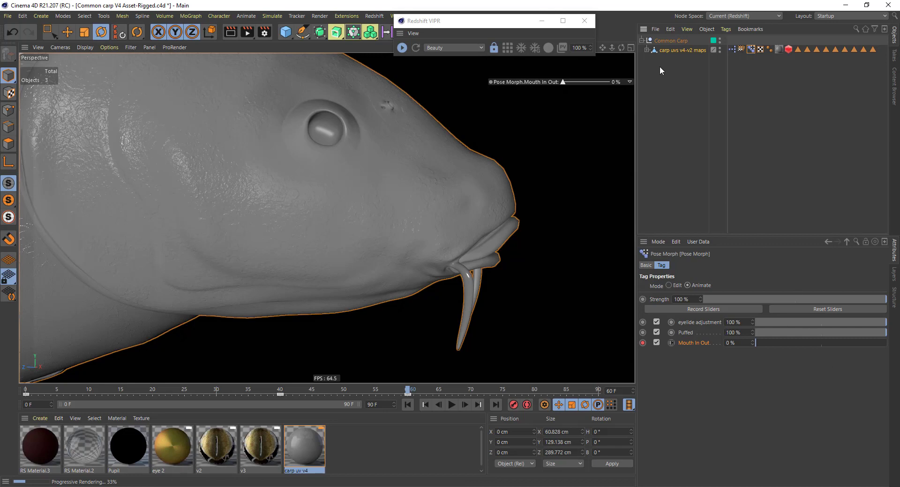
left_click(664, 49)
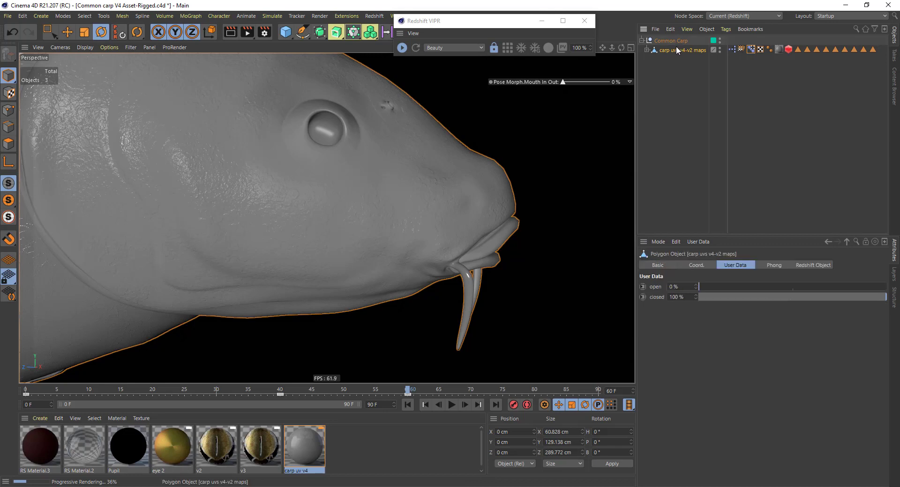
left_click(740, 264)
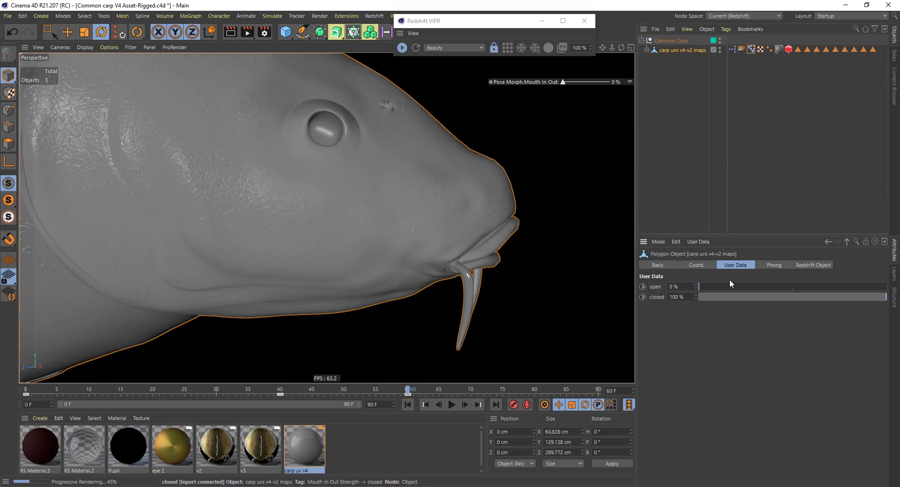
Step: Add a user data entry named "mouth open" with a Float Slider interface to the carp mesh
left_click(699, 241)
left_click(705, 253)
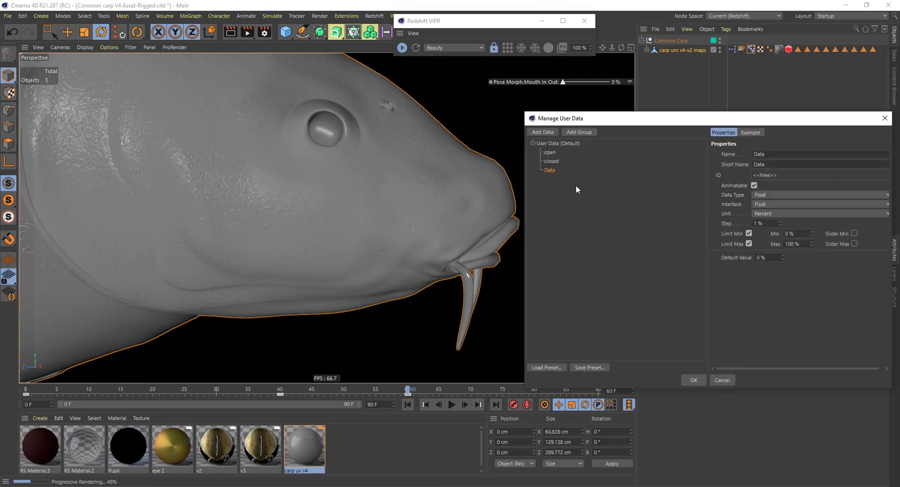
left_click(544, 132)
double_click(777, 155)
type("mouth")
type("open")
left_click(764, 203)
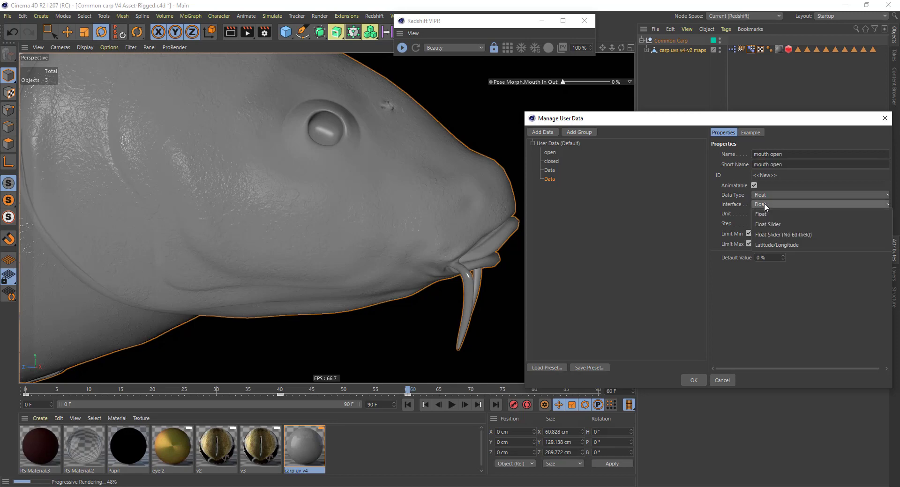
left_click(789, 224)
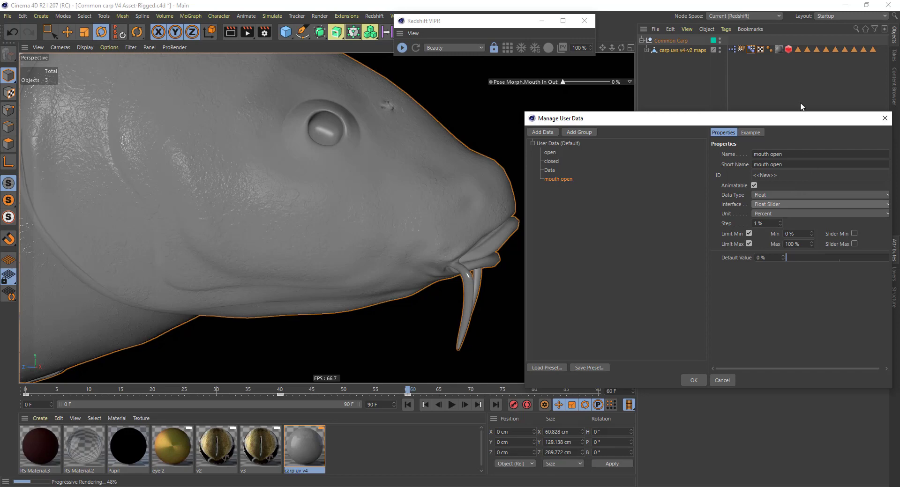
Step: Select Percent as the unit of the mouth open entry and discard the user data changes
left_click_drag(806, 119, 728, 111)
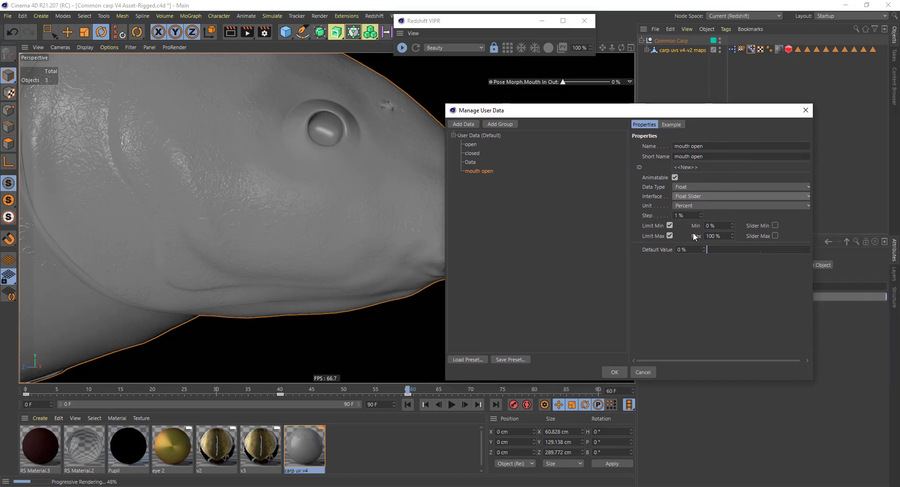
left_click_drag(728, 251, 580, 260)
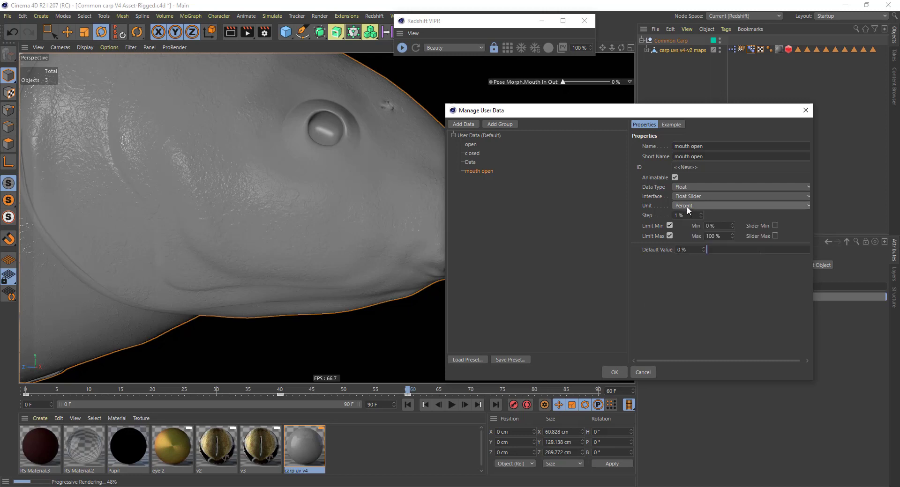
left_click(716, 207)
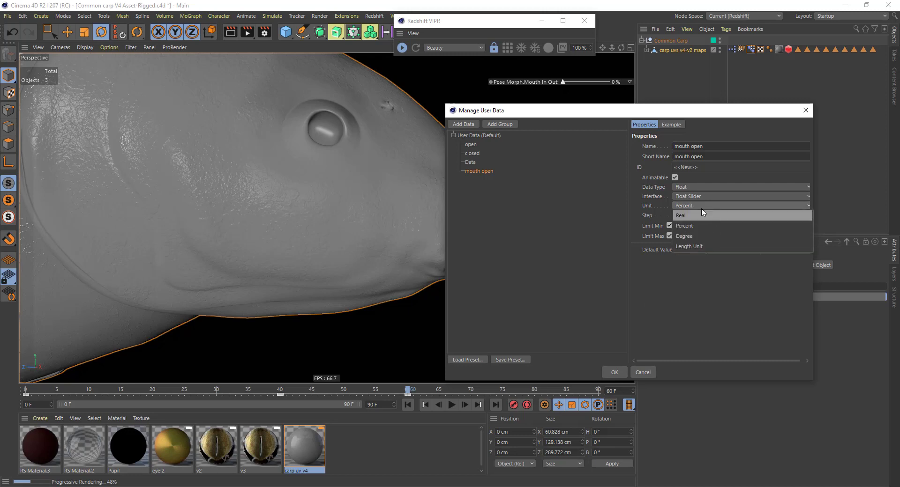
left_click(694, 226)
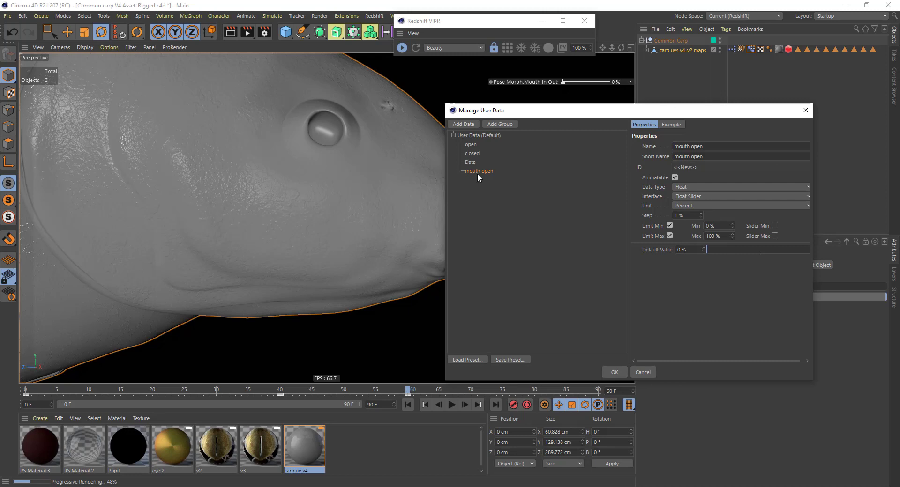
left_click(642, 372)
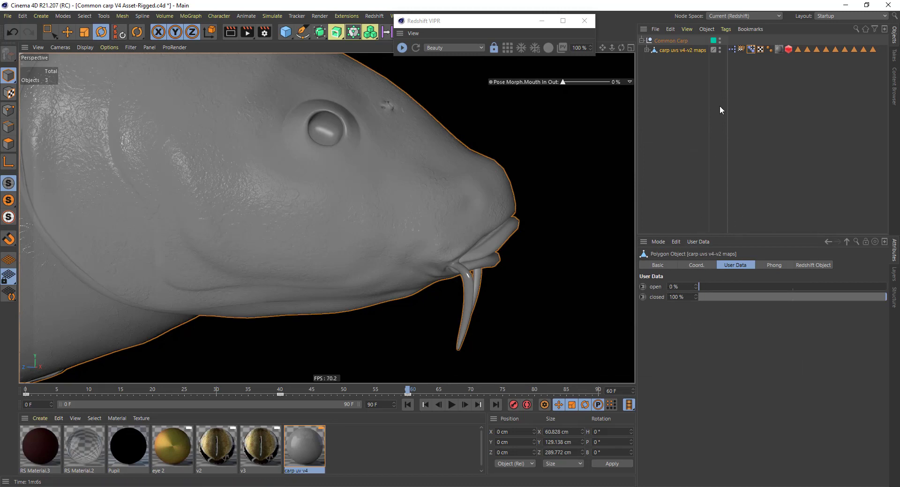
Step: Open the carp mesh's XPresso expression and move the open branch's Range Mapper, mesh and Result nodes lower in the graph
left_click(750, 49)
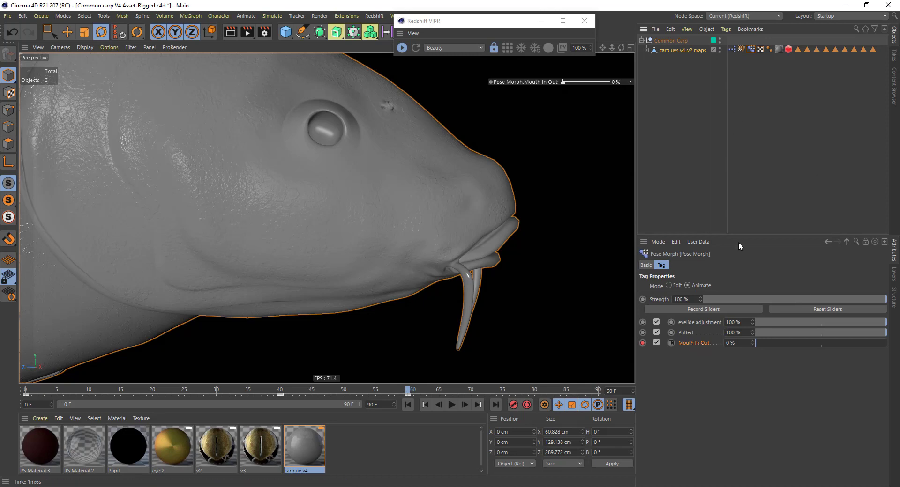
left_click(698, 50)
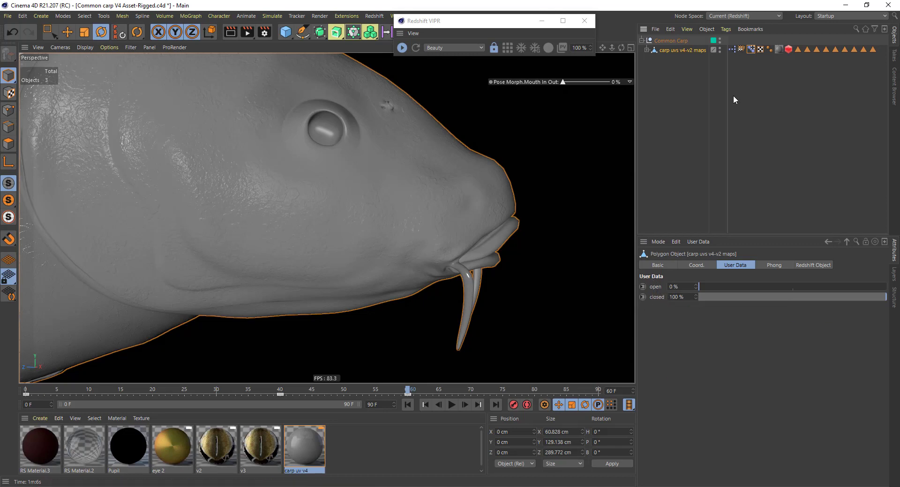
double_click(733, 48)
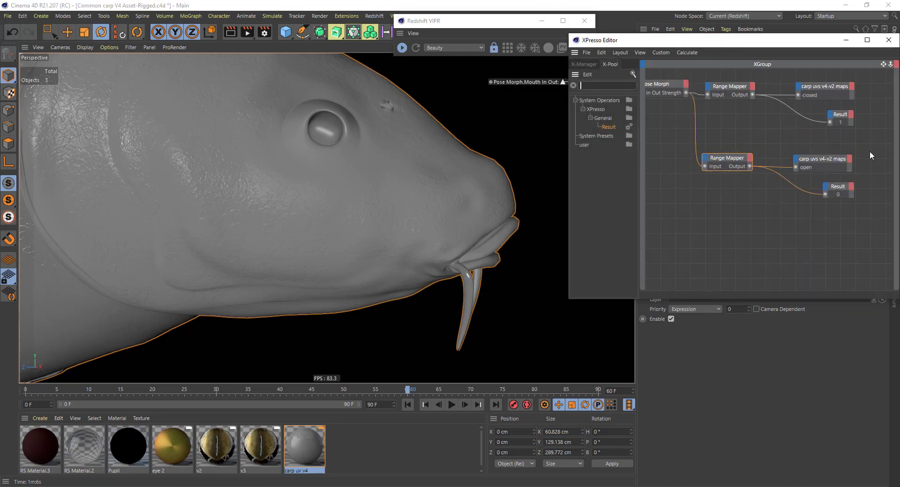
left_click_drag(870, 151, 671, 228)
left_click_drag(751, 41, 638, 73)
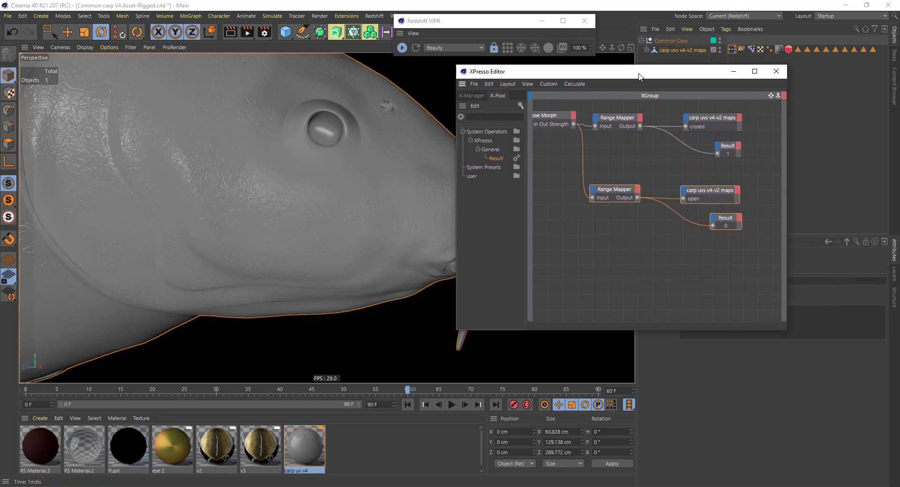
left_click_drag(749, 178, 581, 250)
left_click_drag(602, 188, 590, 233)
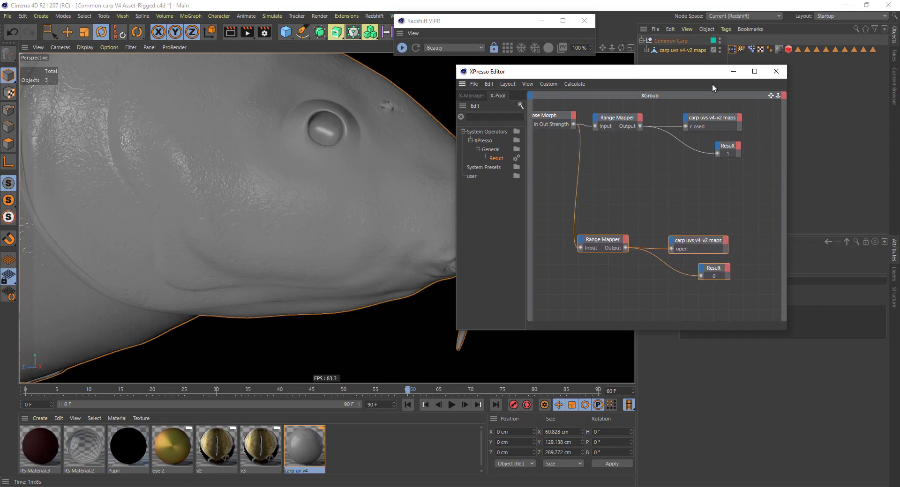
left_click_drag(614, 240, 627, 211)
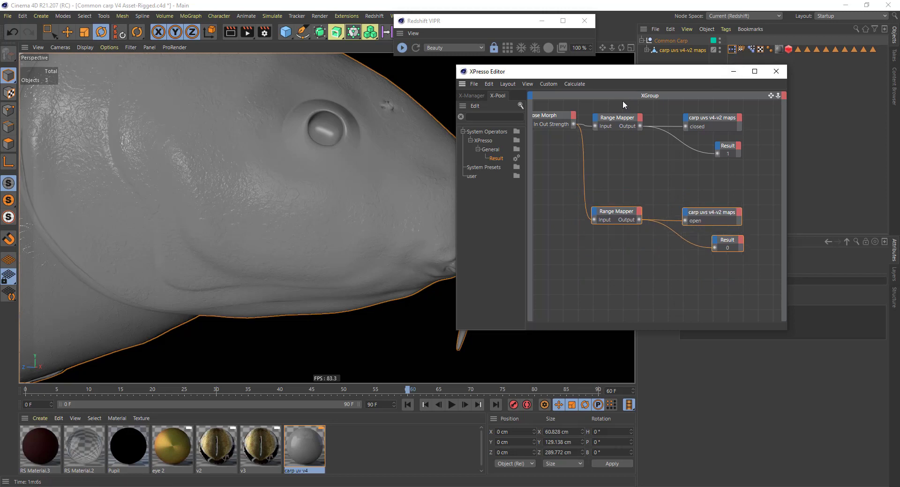
Step: Move both Result nodes further below their carp mesh nodes in the XPresso graph
left_click_drag(727, 241, 727, 306)
left_click(726, 249)
left_click_drag(728, 146, 732, 178)
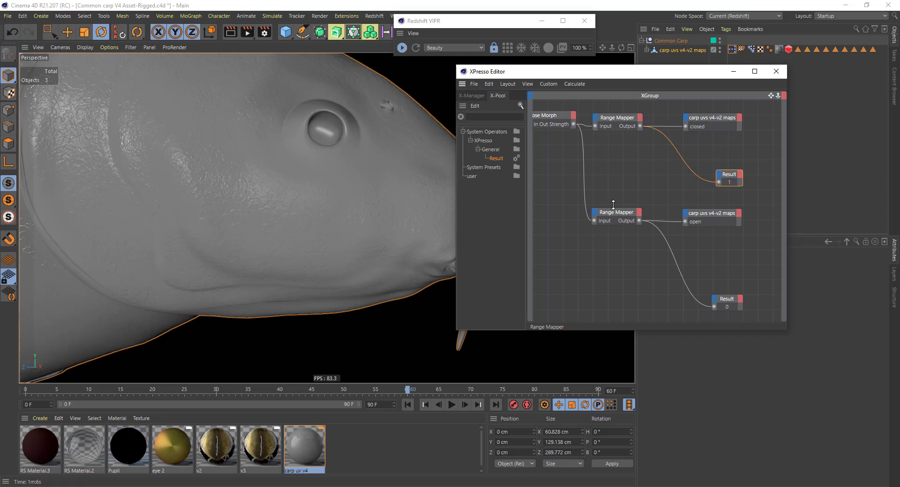
Step: Shift the Pose Morph node away from the Range Mappers and show the settings of the closed branch's Range Mapper
mouse_move(557, 116)
left_mouse_down()
mouse_move(573, 132)
mouse_move(542, 121)
left_mouse_up()
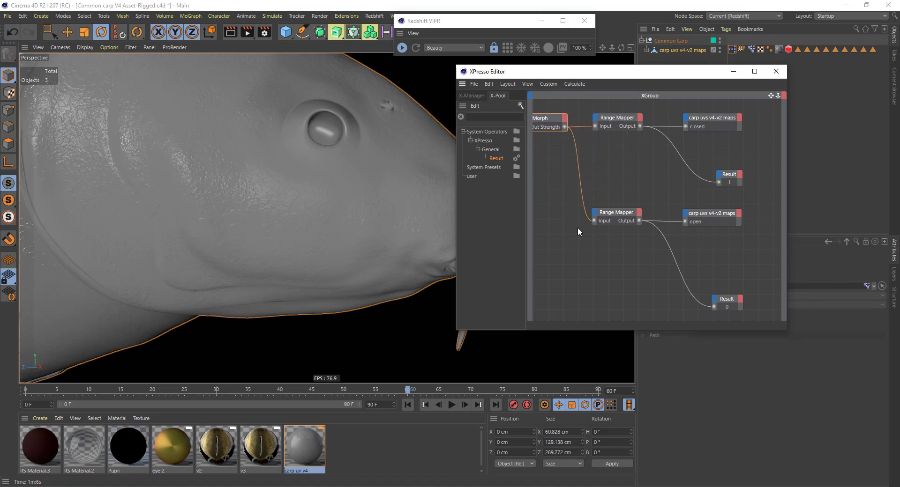
left_click_drag(636, 74, 412, 90)
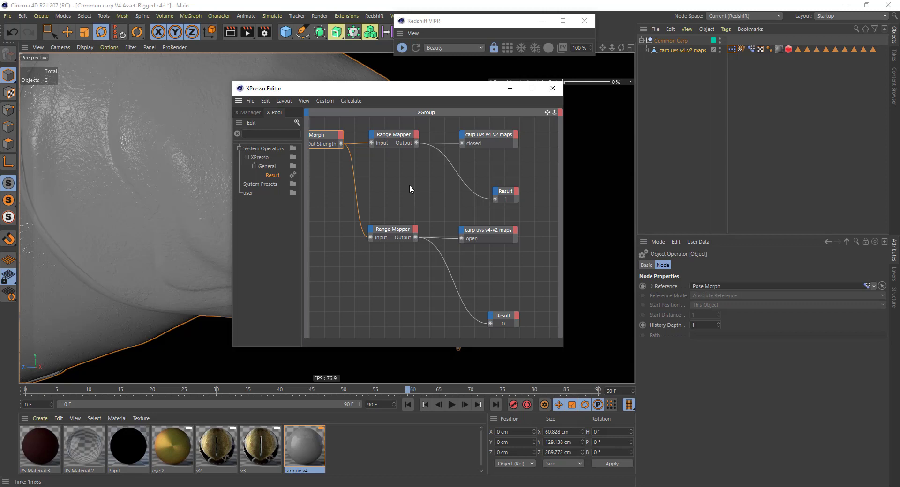
left_click(388, 137)
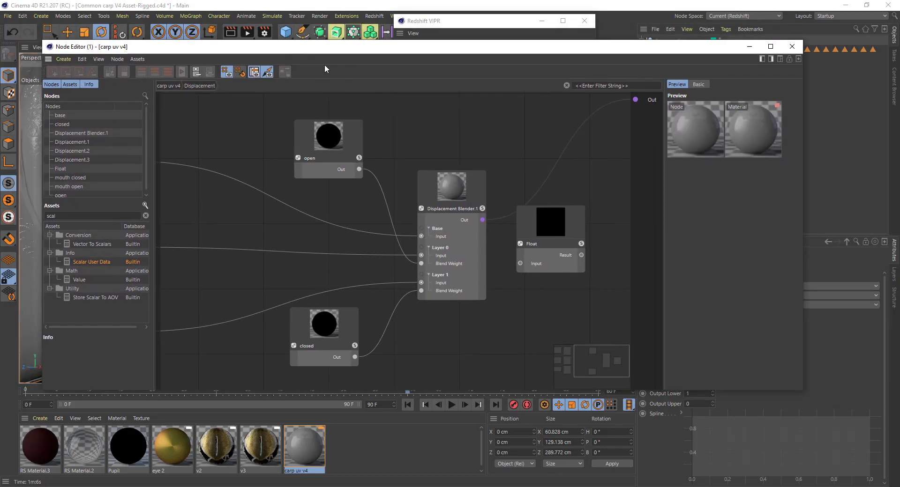
Step: Disconnect the closed node from the Layer 1 Blend Weight of the Displacement Blender in the carp uv v4 material
left_click_drag(327, 46, 388, 58)
left_click(502, 208)
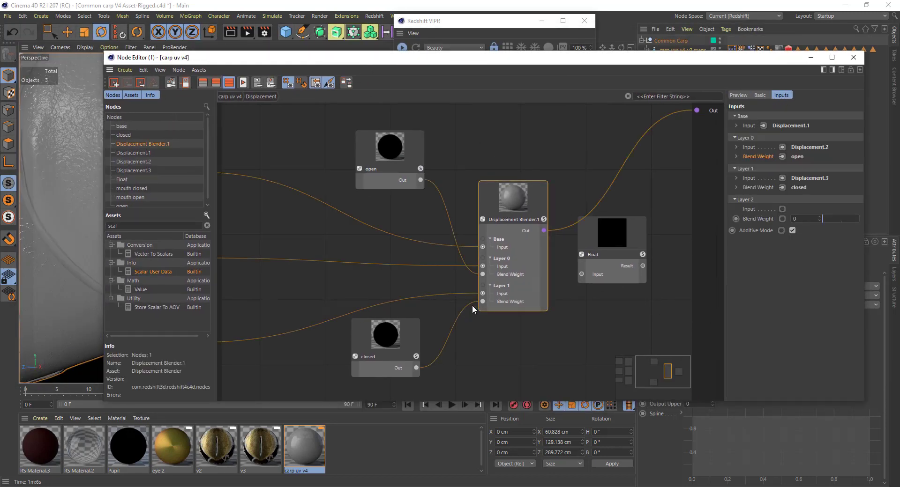
left_click_drag(471, 302, 484, 343)
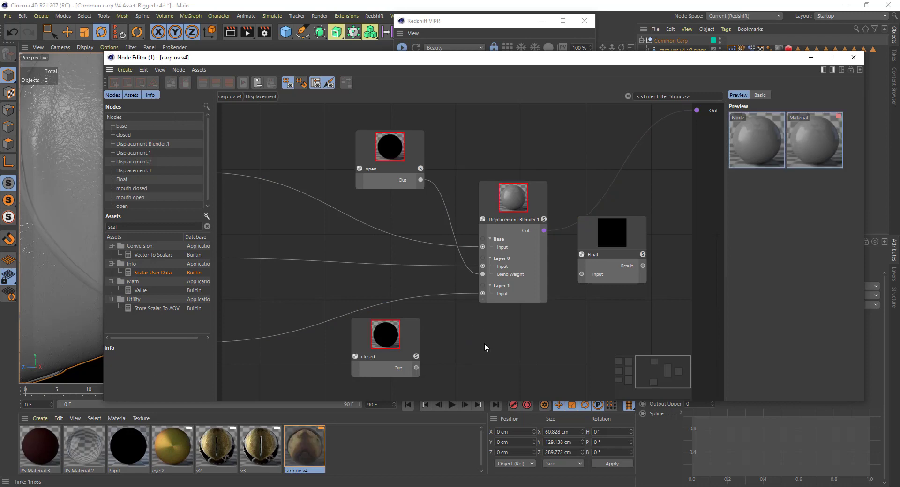
left_click(518, 200)
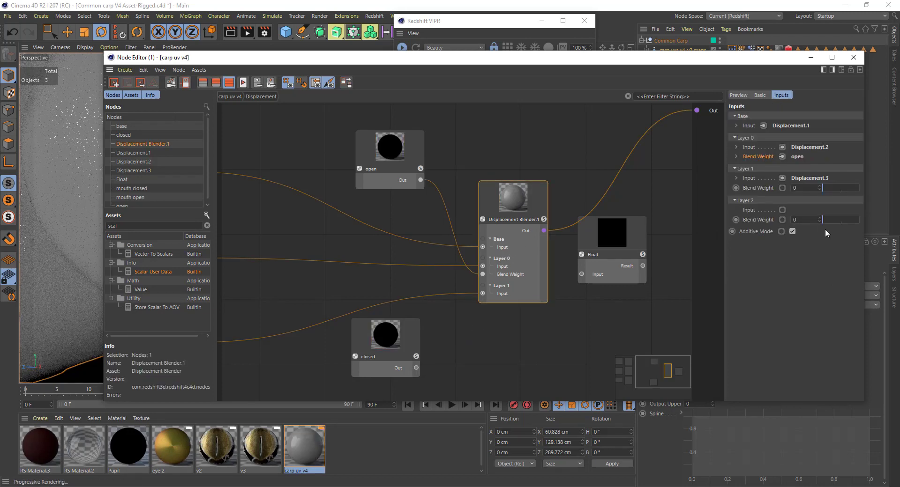
Step: Try the Displacement Blender's manual blend weight slider and reconnect the closed node's output to the Layer 1 Blend Weight
left_click_drag(823, 220, 892, 226)
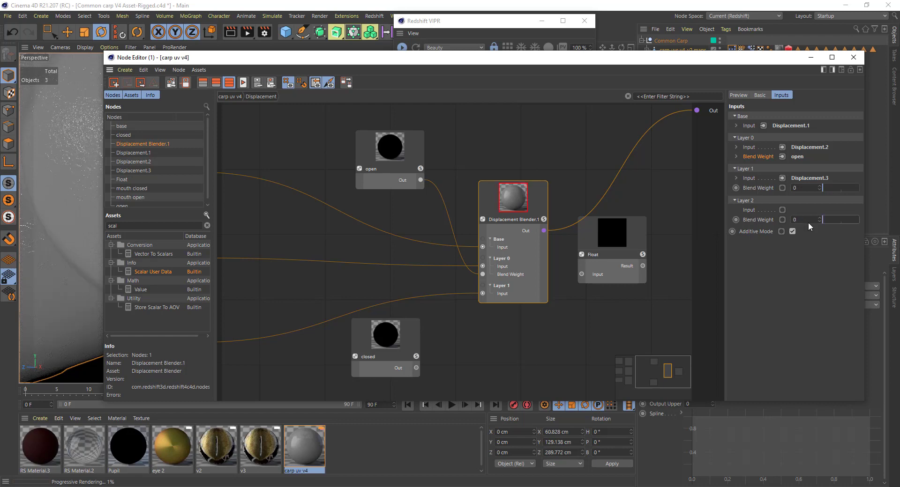
mouse_move(851, 231)
left_mouse_down()
mouse_move(769, 231)
mouse_move(872, 241)
mouse_move(768, 255)
mouse_move(843, 246)
mouse_move(820, 253)
mouse_move(700, 255)
left_mouse_up()
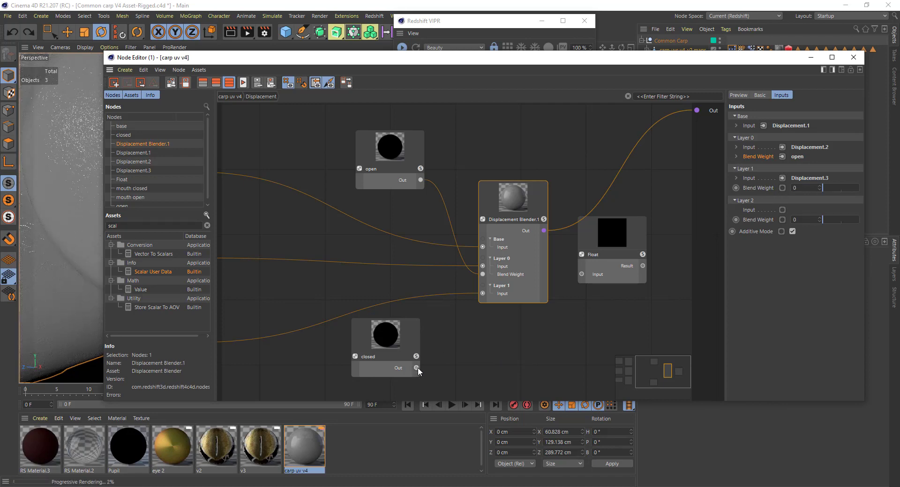
left_click_drag(417, 368, 485, 220)
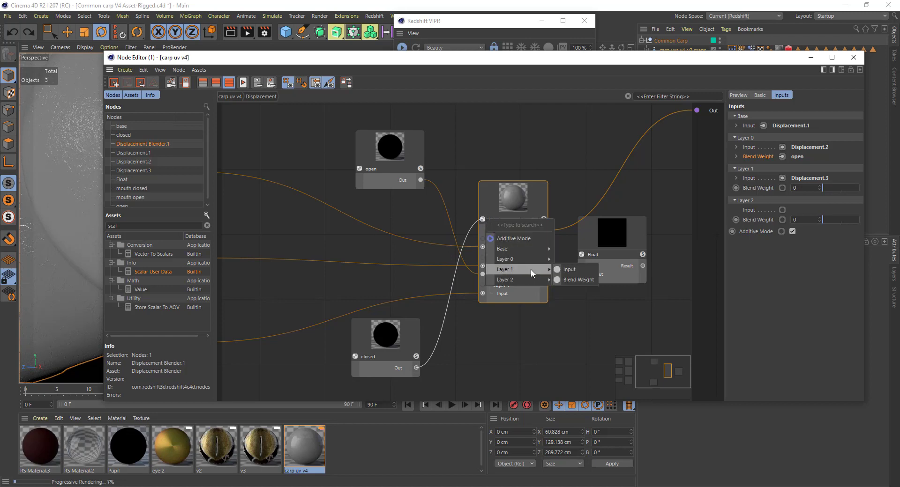
left_click(581, 279)
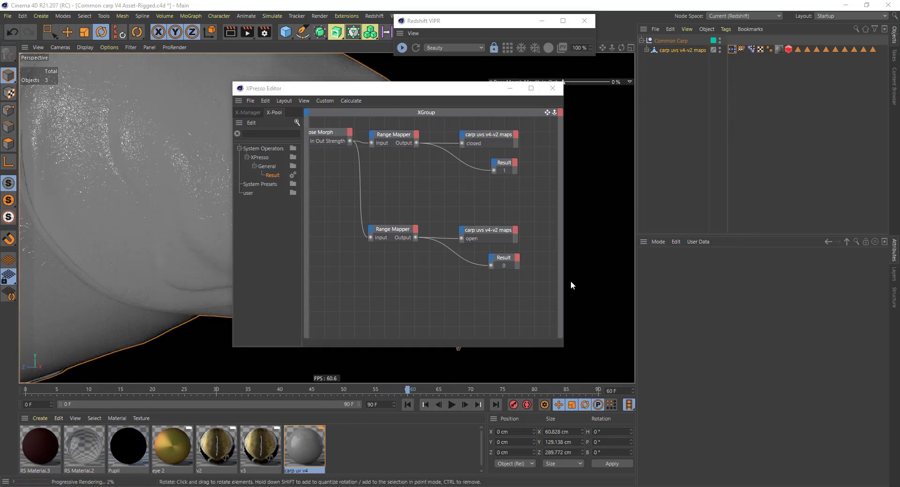
Step: Compare the Output Lower and Output Upper parameters of the closed and open branches' Range Mappers in the XPresso graph
left_click(387, 135)
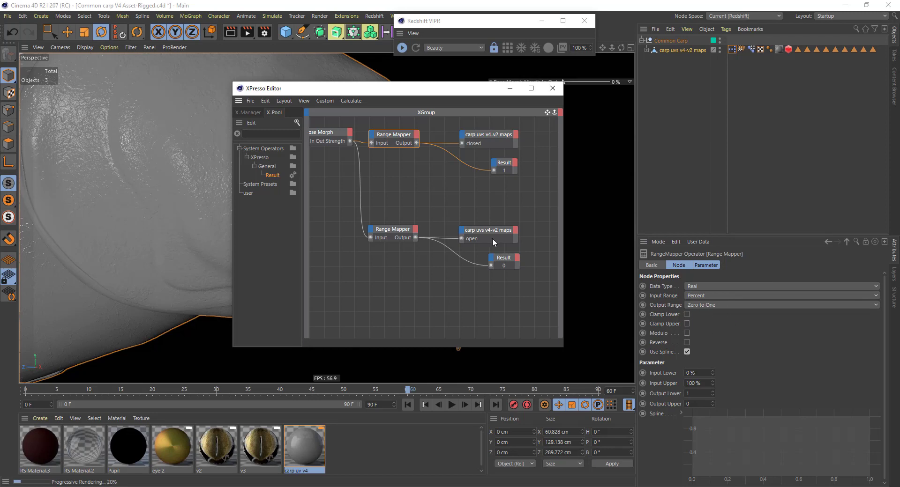
left_click(398, 233)
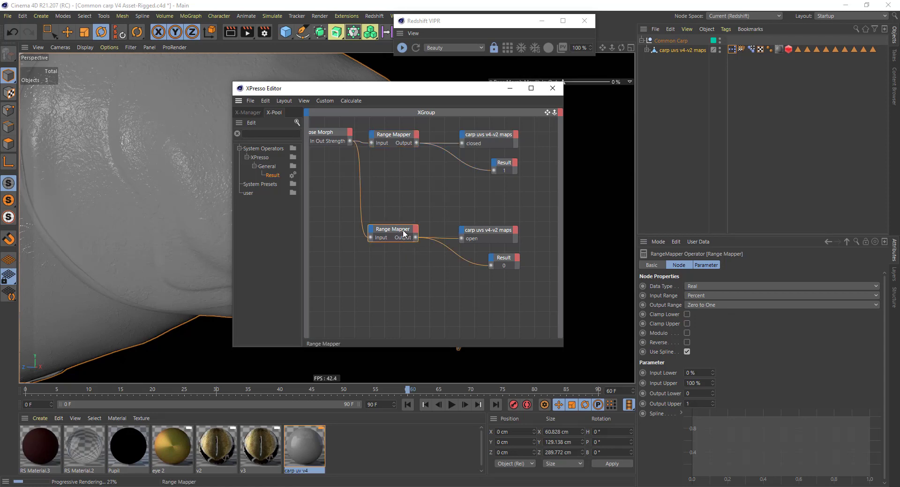
left_click(404, 136)
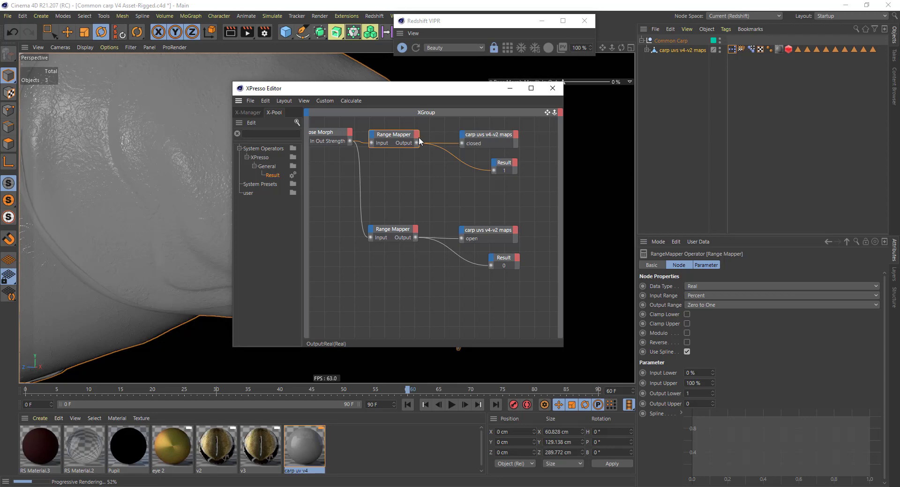
left_click(406, 229)
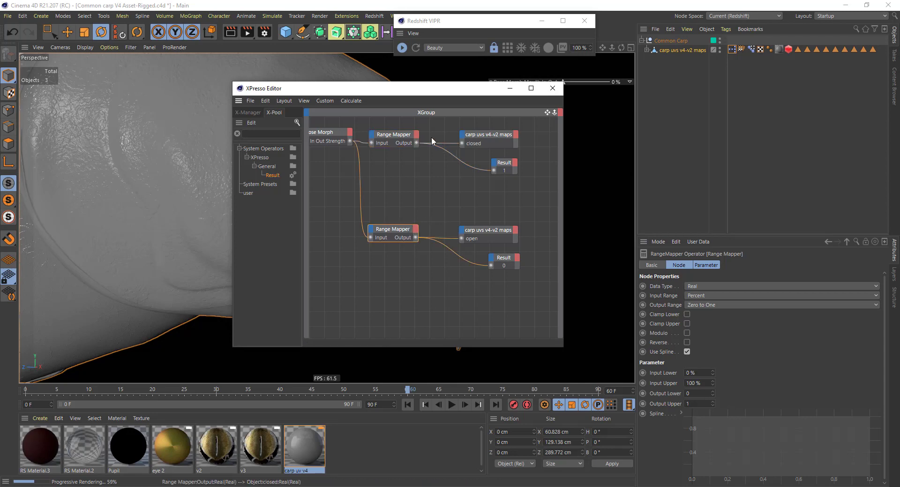
left_click(406, 136)
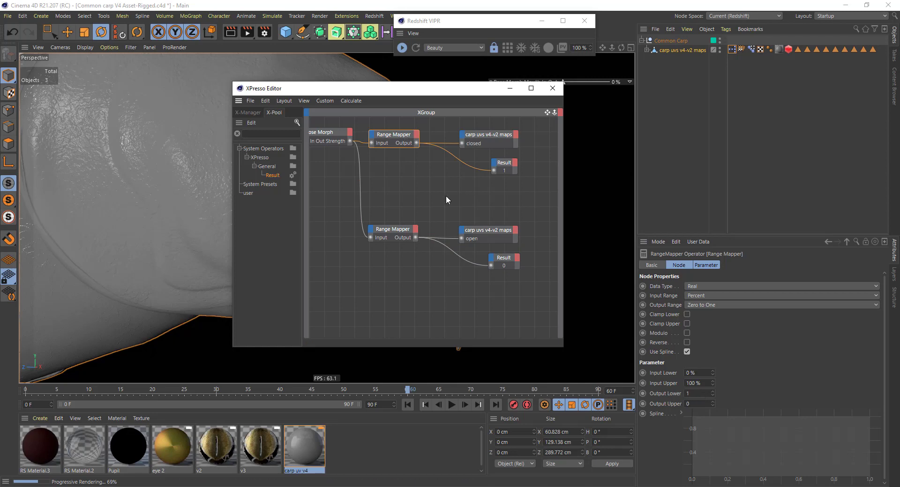
left_click(410, 234)
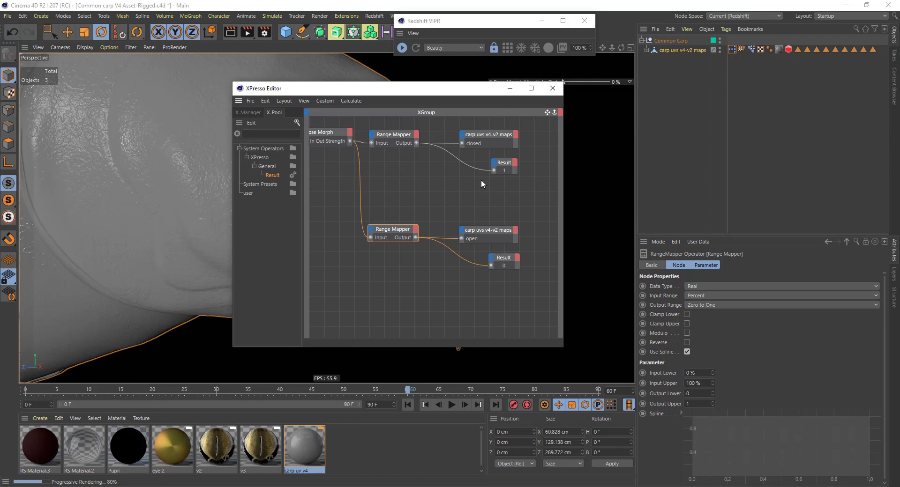
Step: Place the Pose Morph node between the two Range Mappers and open the Pose Morph tag's settings alongside the carp mesh's user data
left_click_drag(339, 139, 327, 172)
left_click(690, 51)
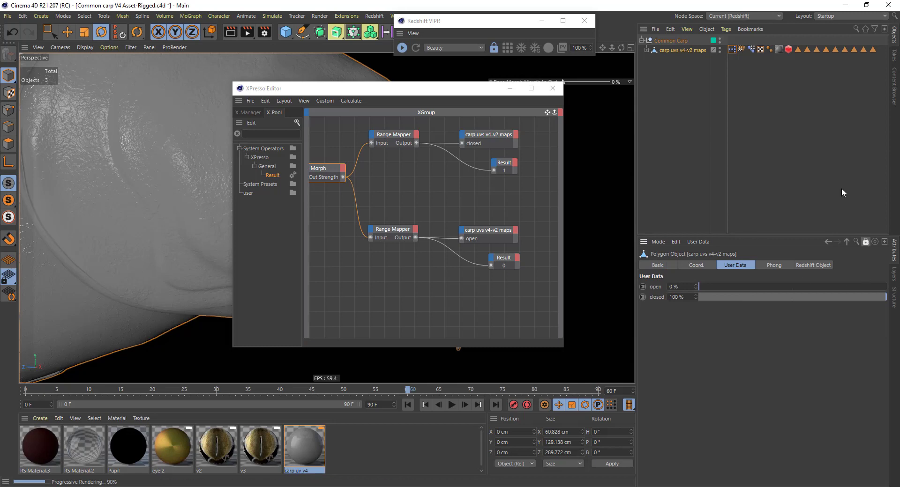
double_click(752, 50)
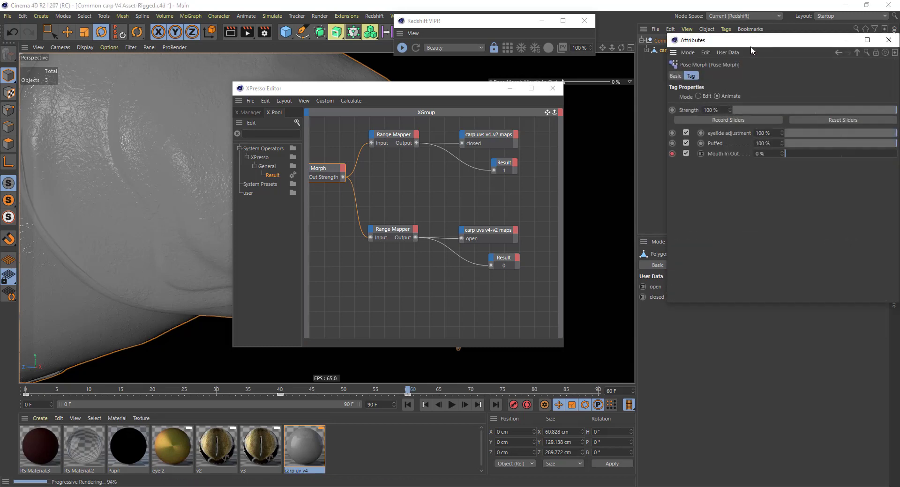
left_click_drag(750, 41, 414, 87)
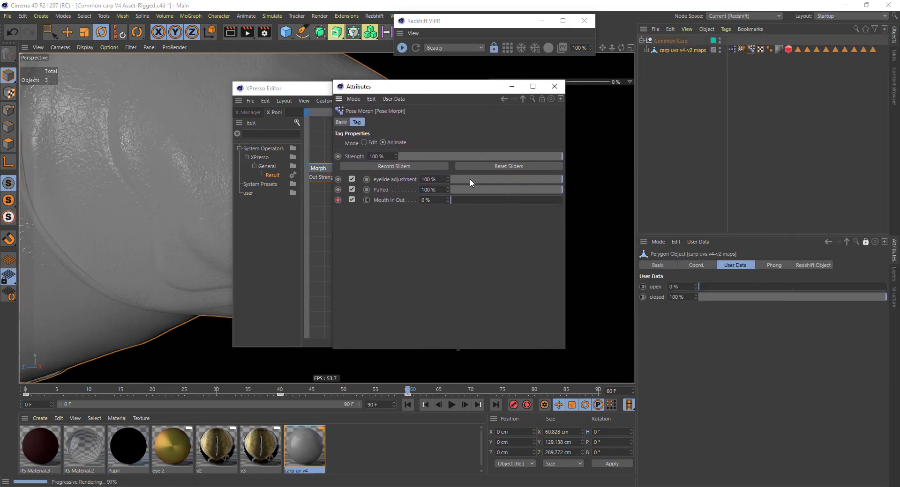
Step: Test the Mouth In Out pose between 0% and 100% against the open and closed user data, finishing at 0%
left_click_drag(459, 204, 599, 199)
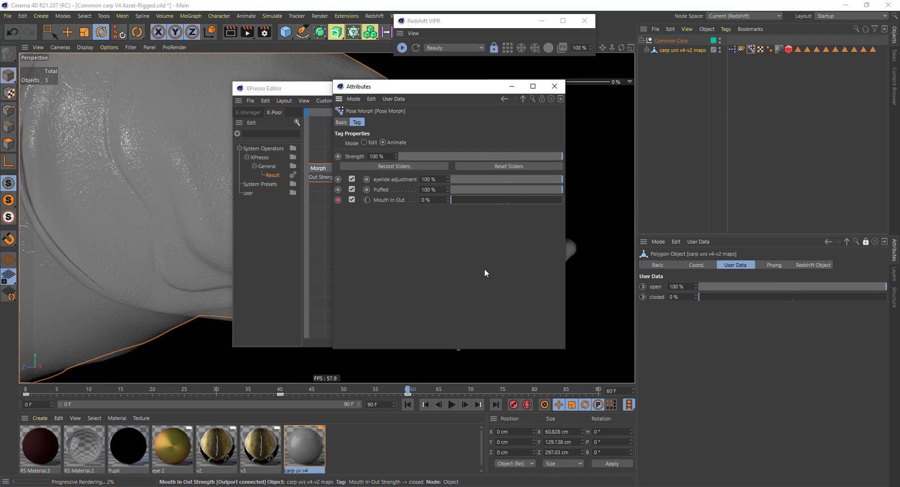
left_click_drag(466, 199, 577, 197)
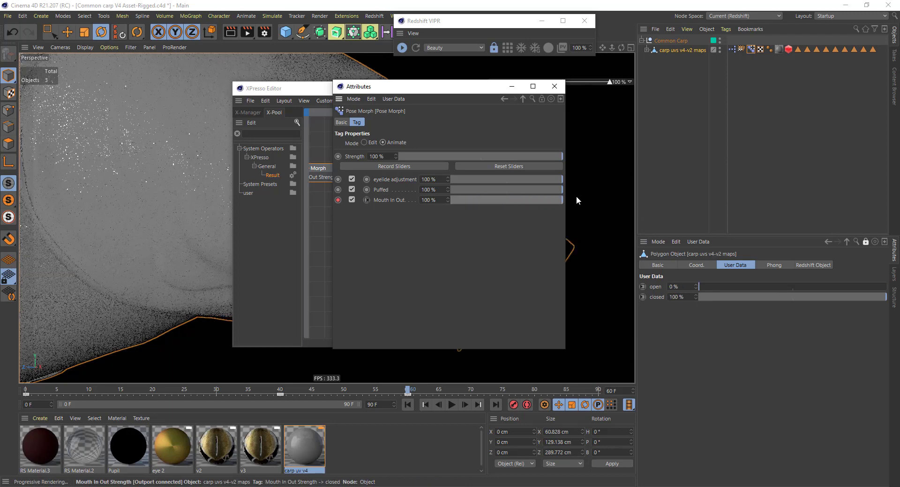
mouse_move(488, 88)
left_mouse_down()
mouse_move(466, 55)
mouse_move(461, 85)
mouse_move(479, 91)
left_mouse_up()
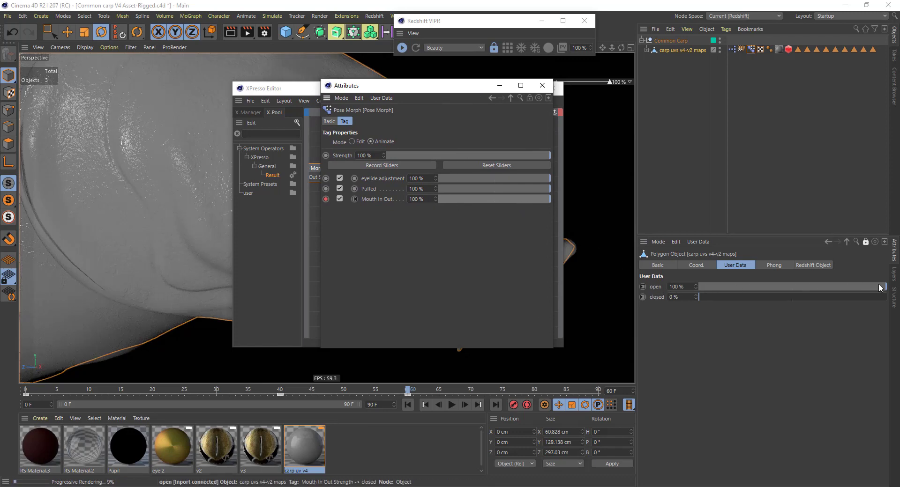
left_click_drag(546, 199, 418, 207)
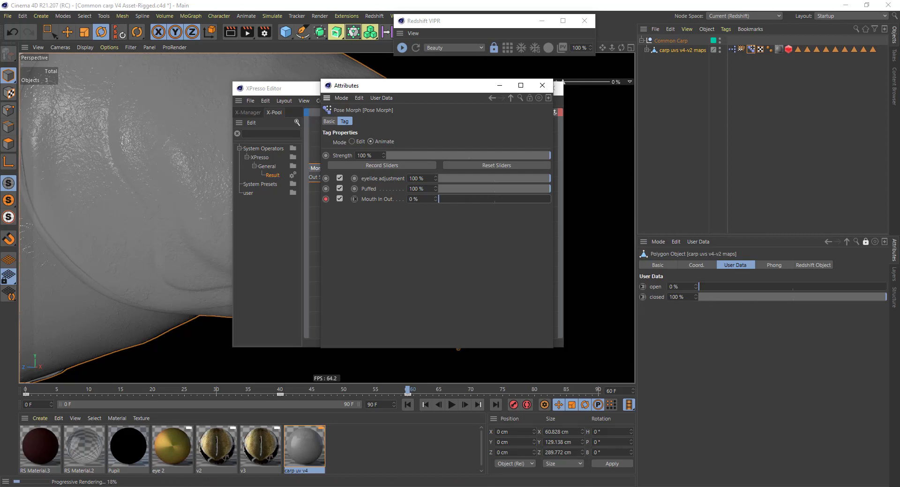
Step: Show the open node's inputs in the material's node editor and narrow the editor to reveal the carp mesh's user data
left_click_drag(899, 124, 351, 68)
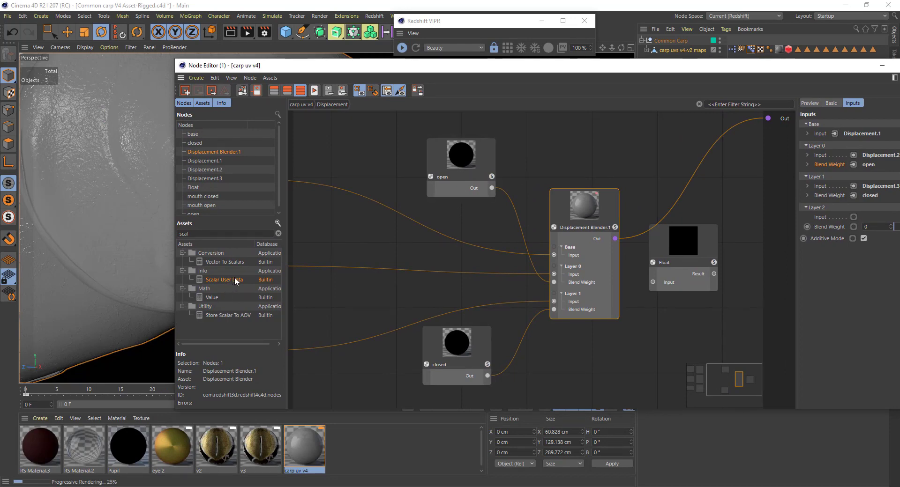
left_click(448, 173)
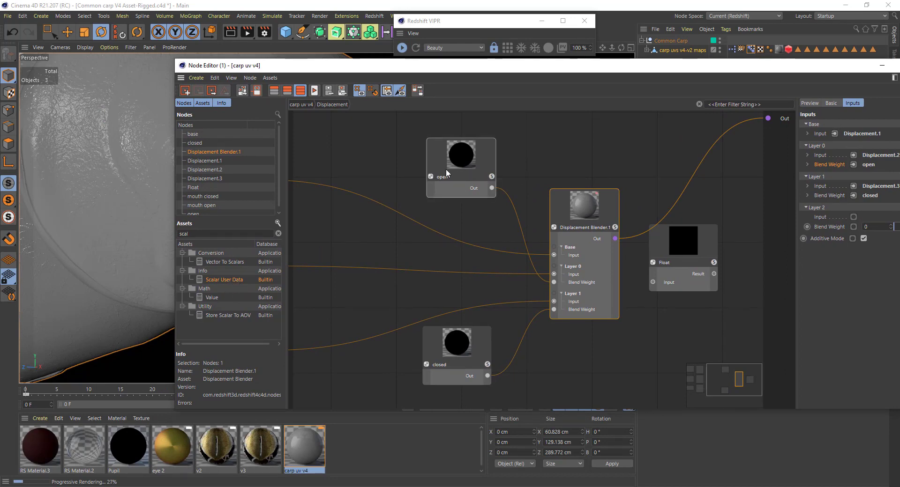
left_click(464, 347)
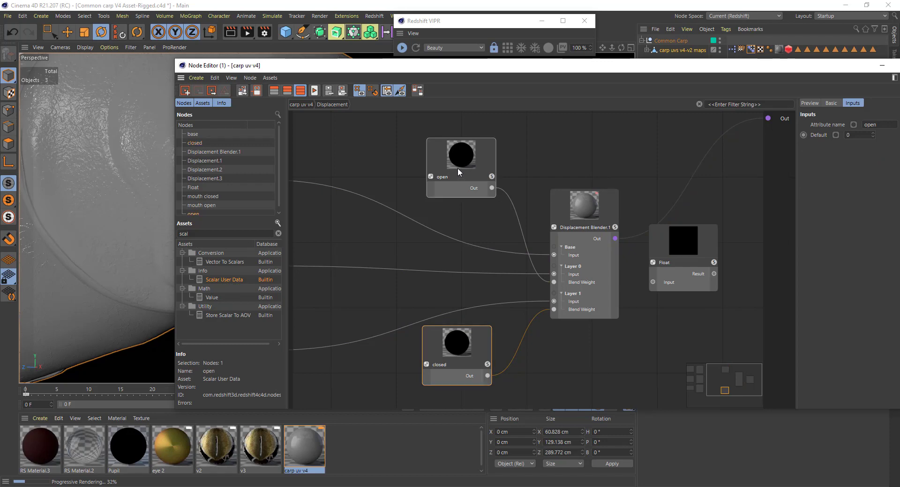
left_click(457, 169)
left_click_drag(550, 65, 428, 47)
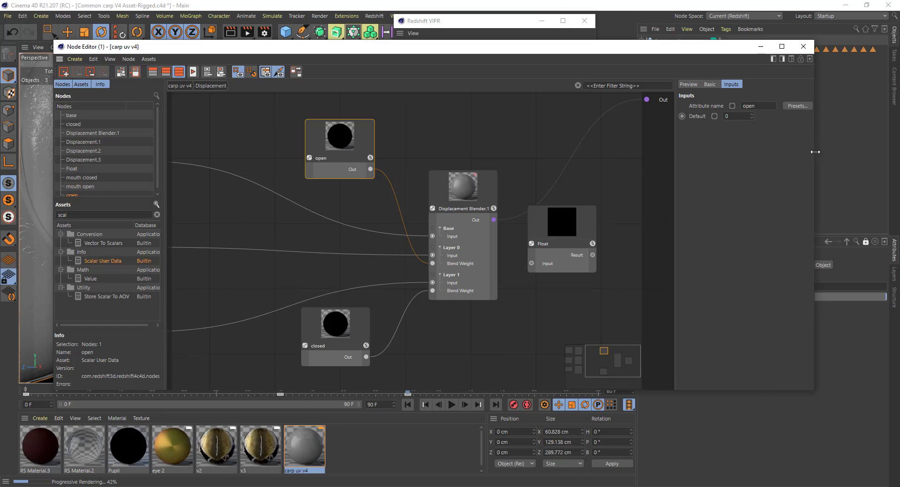
left_click_drag(814, 155, 634, 155)
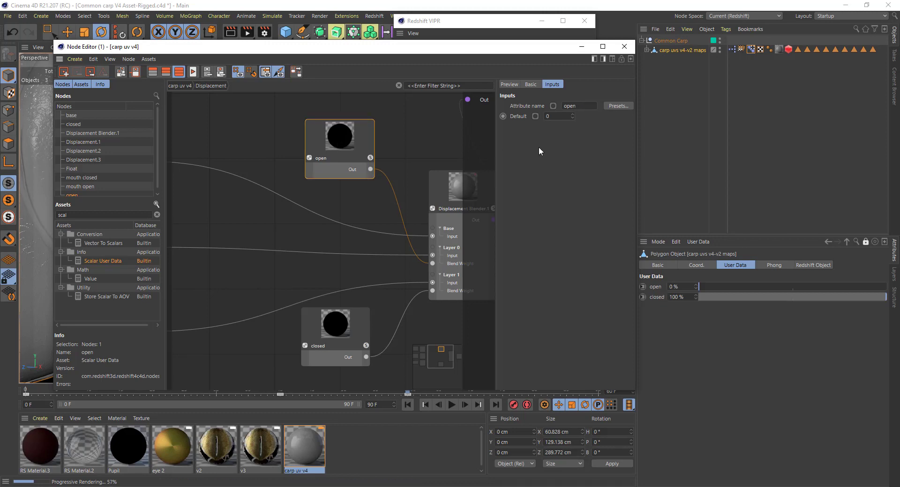
Step: Compare the attribute names of the open and closed Scalar User Data nodes with the carp mesh's user data entries
left_click(352, 322)
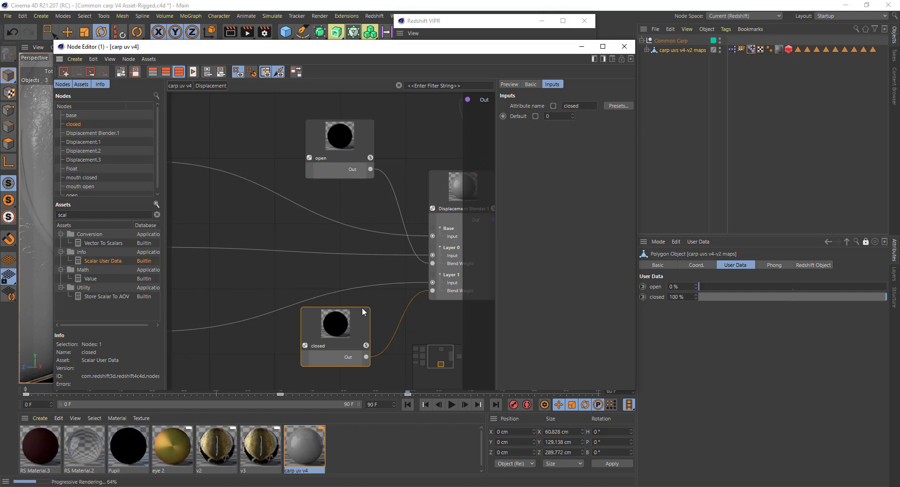
left_click(339, 137)
left_click(347, 328)
left_click(340, 140)
left_click(345, 317)
left_click(346, 169)
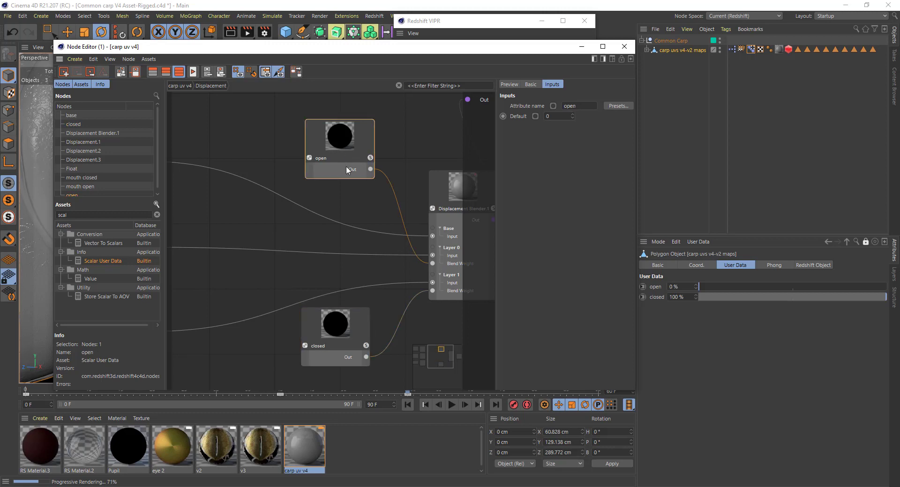
left_click(350, 322)
left_click(350, 144)
left_click_drag(351, 144, 341, 143)
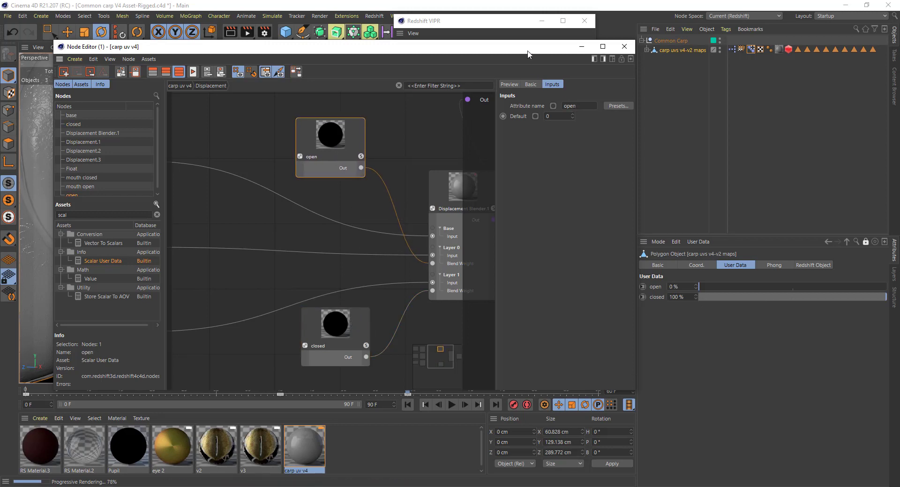
Step: Examine how the closed node and the Displacement Blender's layer inputs and blend weights are connected
left_click_drag(527, 51, 481, 35)
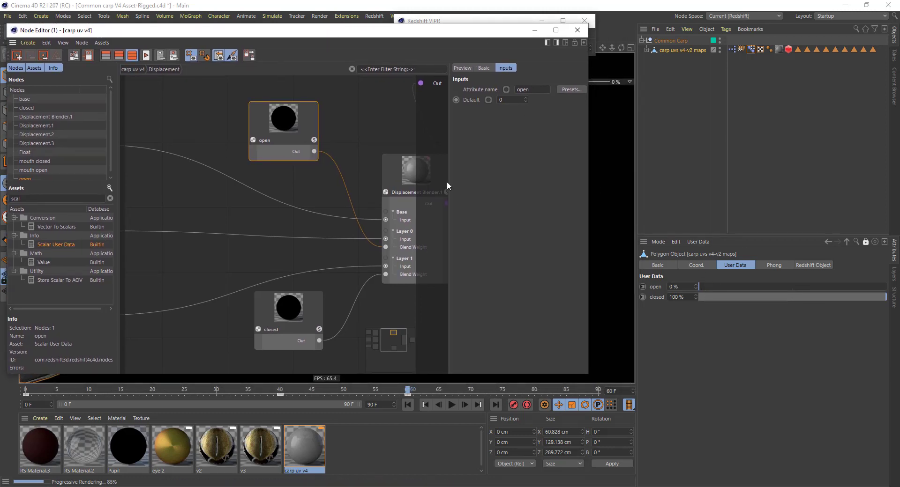
left_click(293, 321)
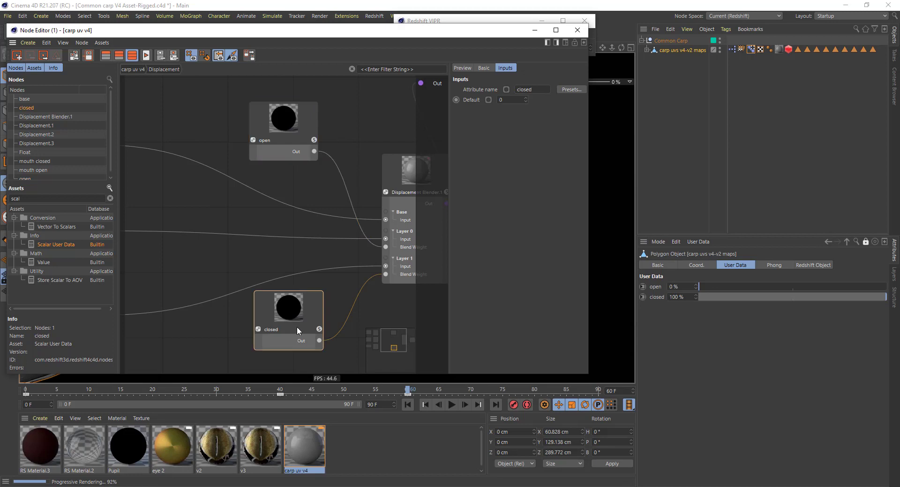
scroll(327, 225, "down", 3)
scroll(392, 235, "up", 4)
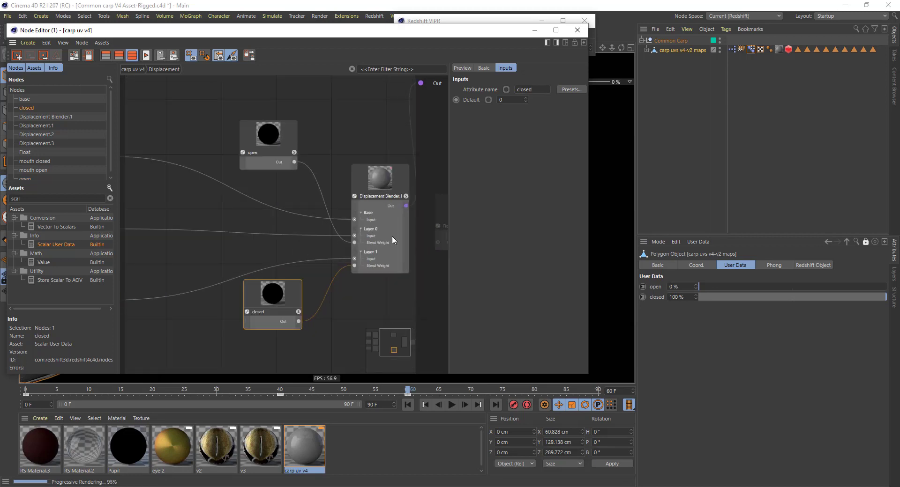
left_click_drag(373, 158, 354, 157)
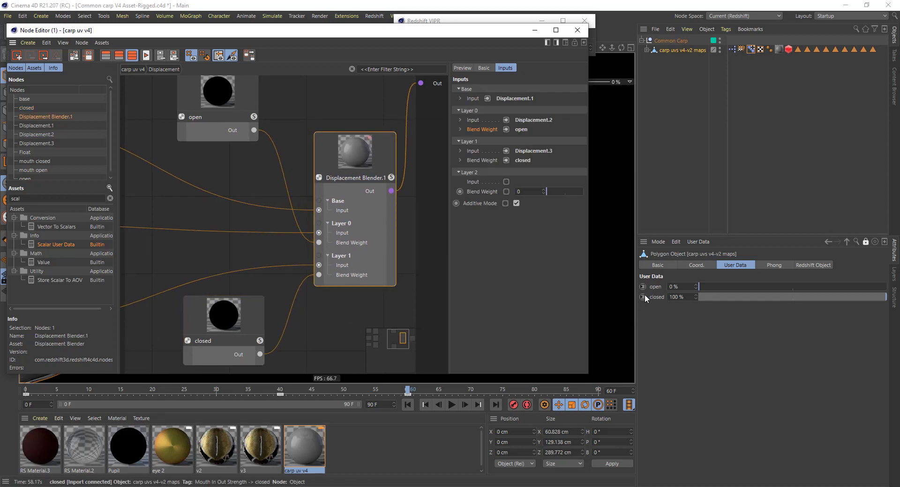
Step: Move the material's node editor and the Pose Morph attributes aside, and close the XPresso editor to uncover the carp's head
left_click_drag(588, 293, 717, 295)
key("alt+Tab")
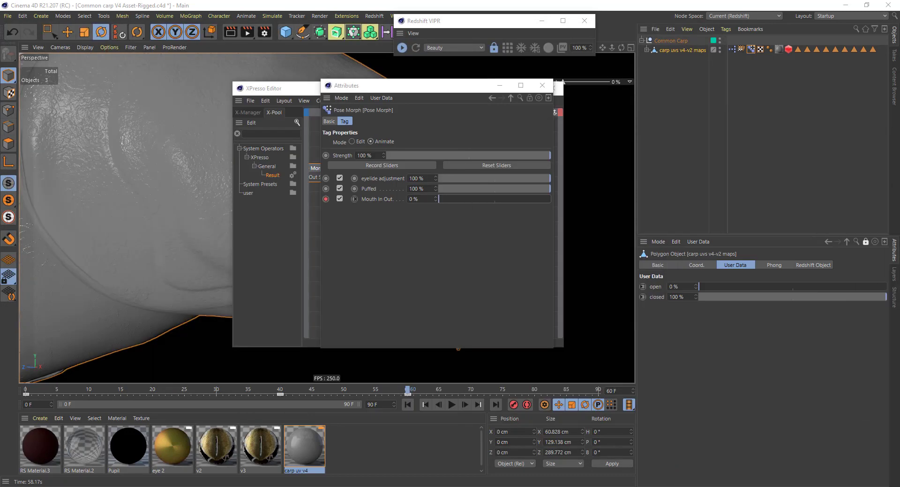
left_click_drag(462, 91, 410, 154)
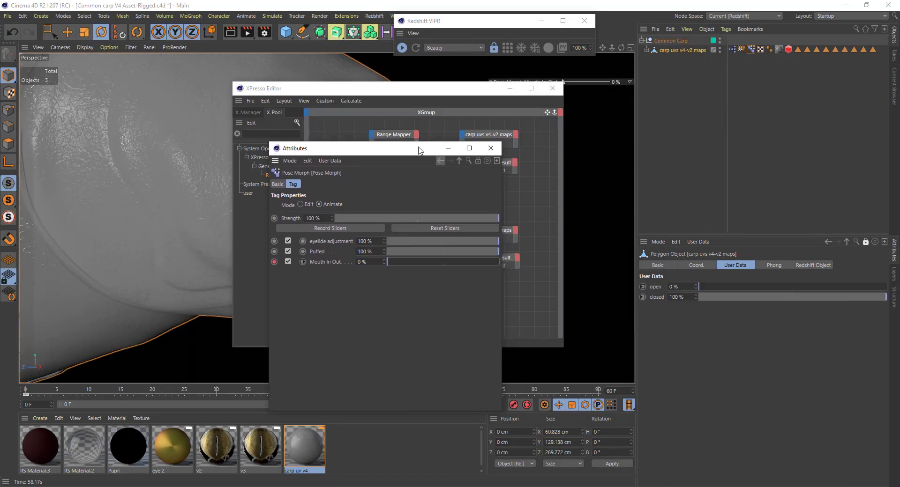
left_click(556, 88)
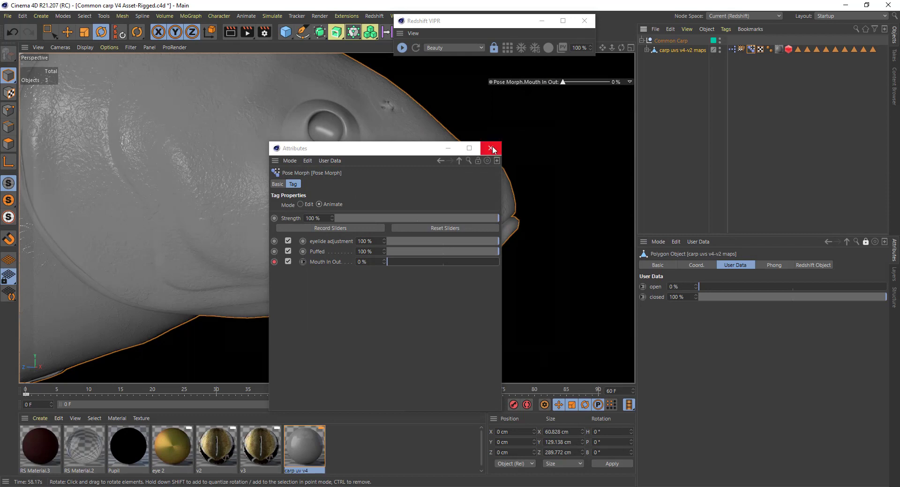
Step: Test the carp's Mouth In Out pose at 100% and back at 0% while comparing the open and closed user data
key("F8")
left_click_drag(424, 155, 311, 85)
left_click_drag(327, 195, 414, 187)
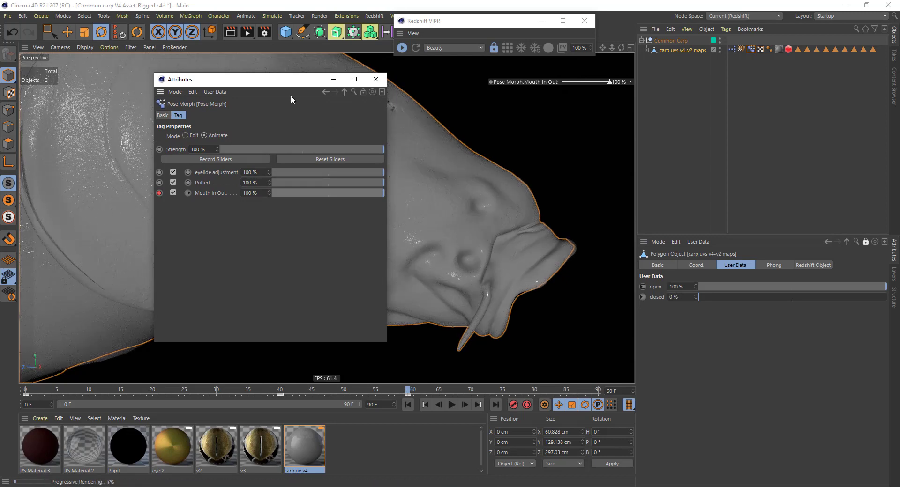
left_click_drag(253, 79, 179, 62)
left_click_drag(280, 179, 176, 175)
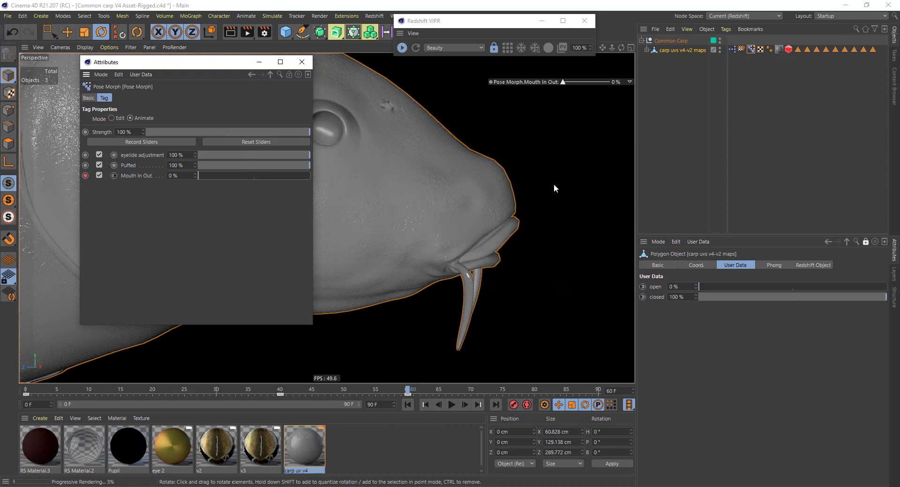
scroll(324, 120, "up", 3)
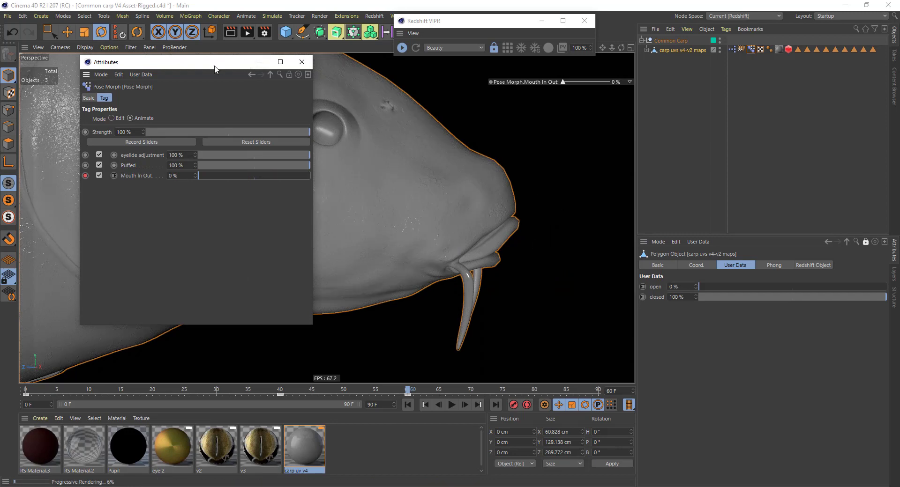
left_click_drag(212, 66, 450, 119)
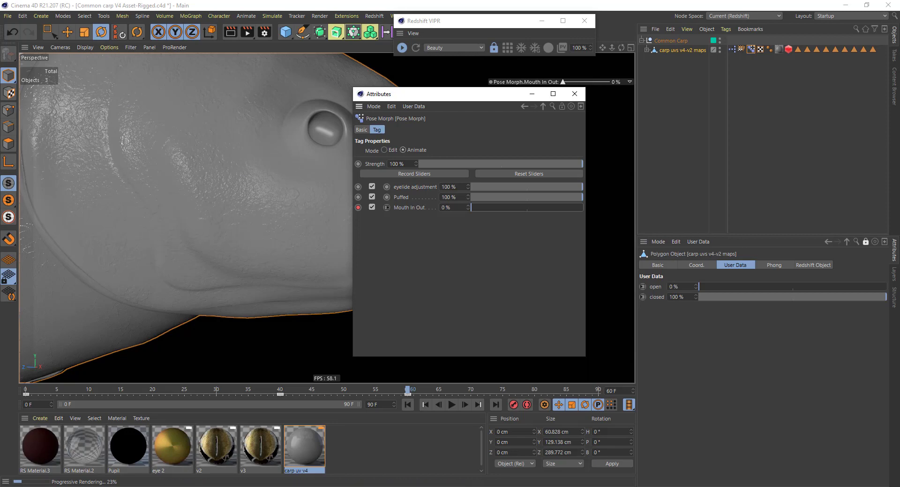
Step: Bring back the material's node editor, show the Displacement Blender's inputs and place the blender farther from the open and closed nodes
left_click_drag(899, 136, 368, 60)
left_click_drag(296, 133, 321, 154)
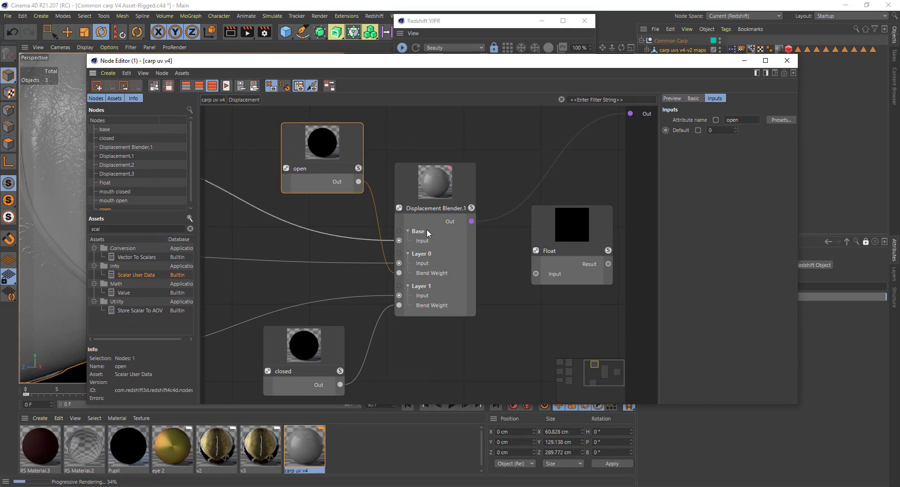
left_click(415, 179)
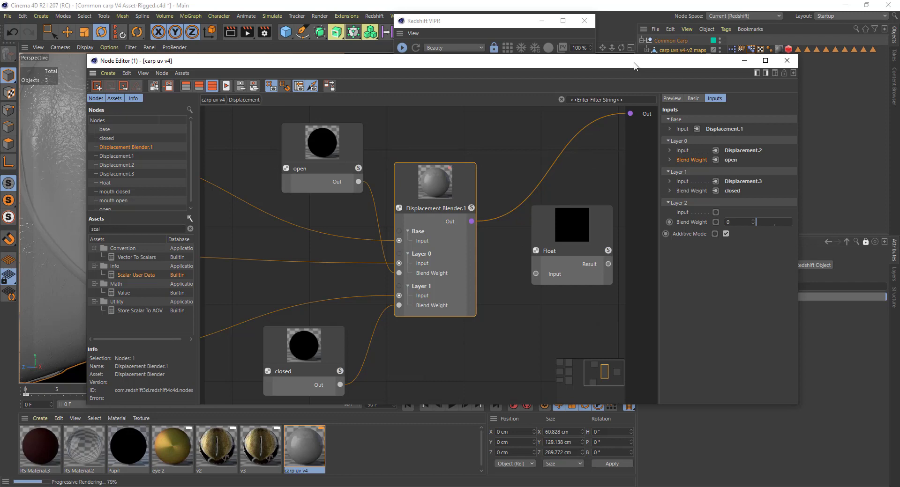
left_click_drag(635, 62, 714, 49)
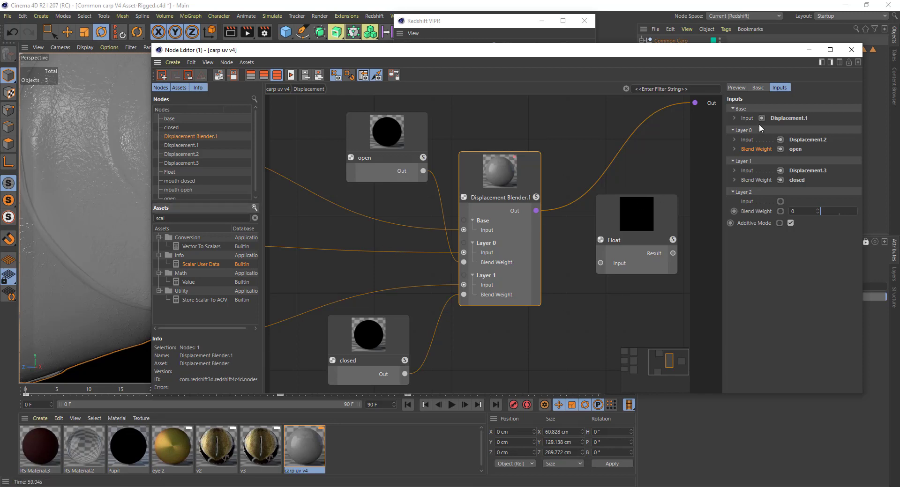
left_click_drag(485, 177, 525, 164)
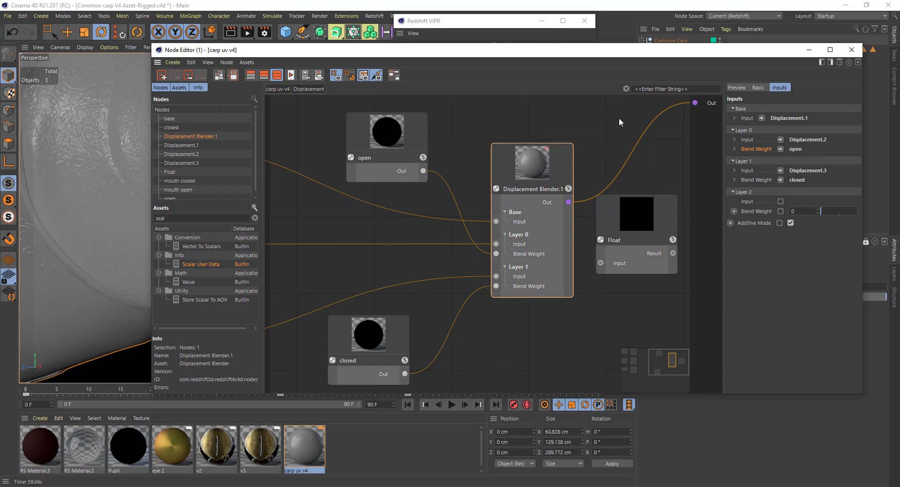
Step: Close the Pose Morph attributes, check the closed node's attribute name, and move the node editor off the mesh's user data
left_click_drag(454, 54, 680, 32)
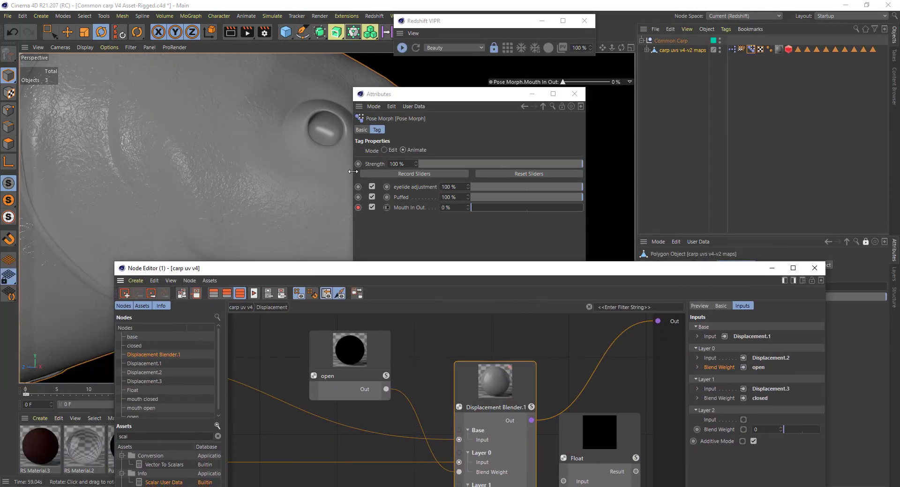
left_click_drag(413, 94, 128, 92)
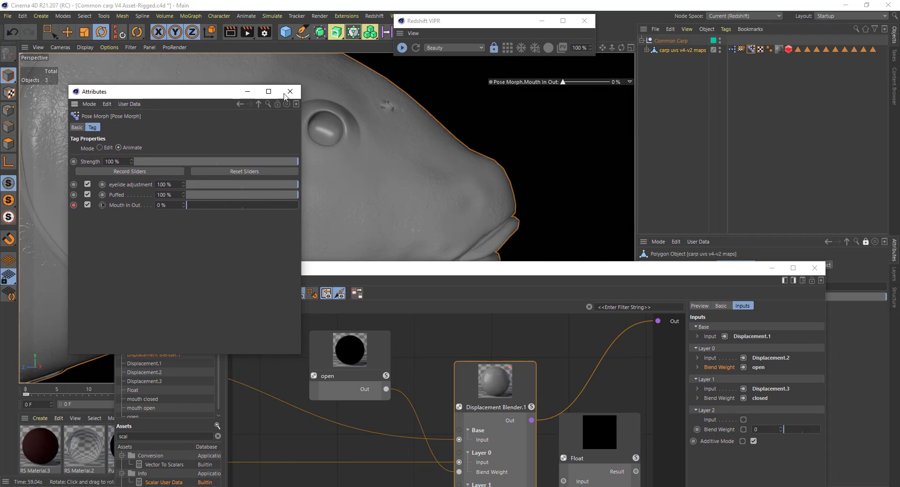
left_click(290, 91)
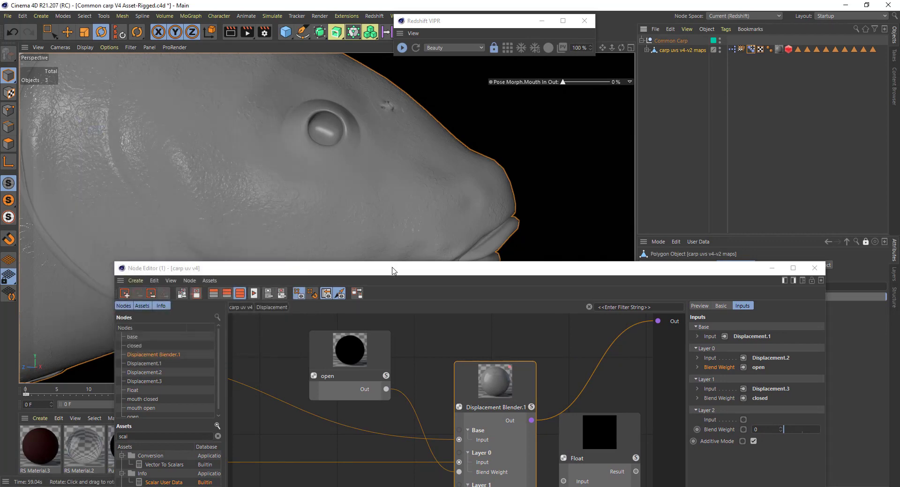
left_click_drag(393, 268, 366, 59)
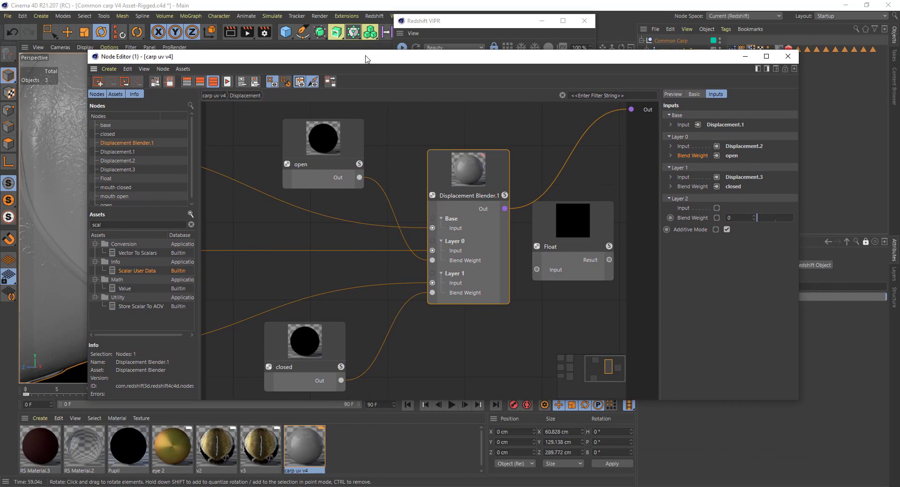
left_click_drag(342, 340, 353, 335)
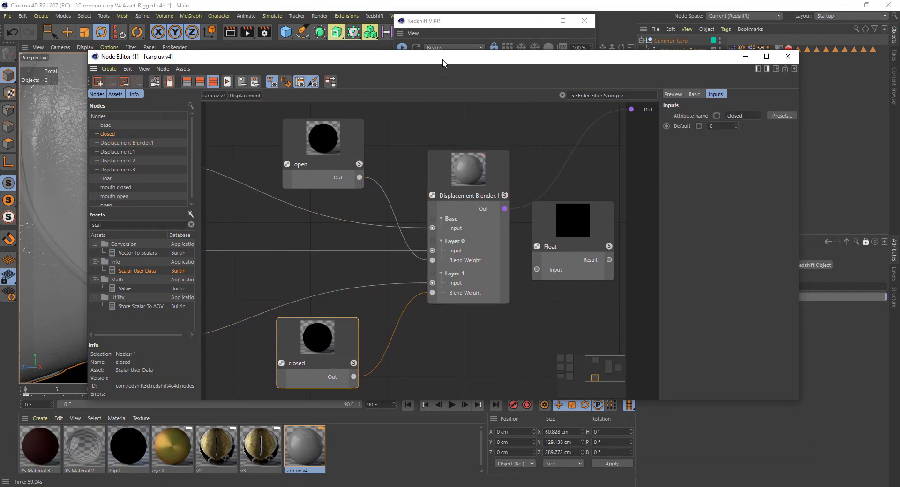
left_click_drag(440, 63, 899, 117)
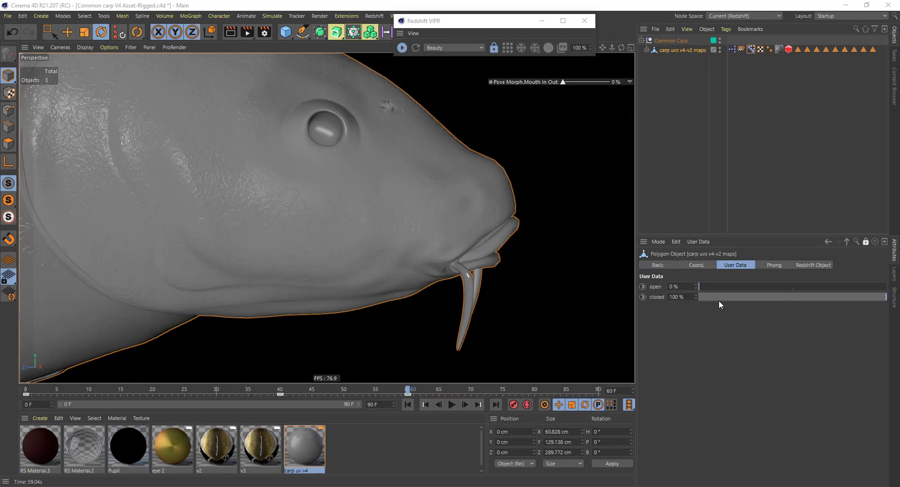
Step: Duplicate the carp mesh's open and closed user data entries in the user data manager and delete the extra Data entry
left_click(736, 268)
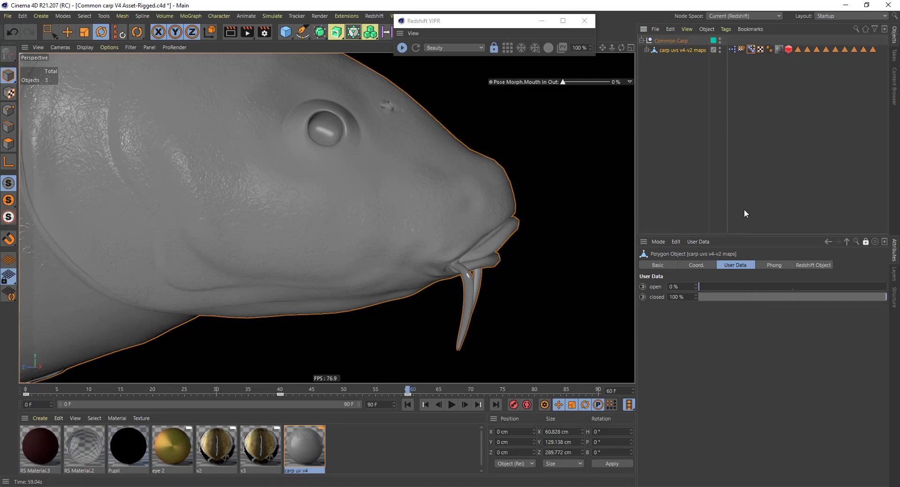
left_click(697, 242)
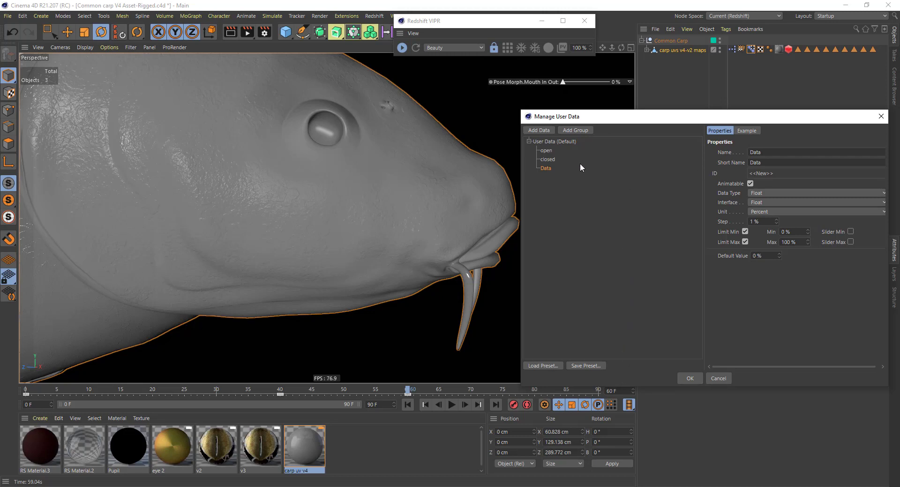
left_click(548, 151)
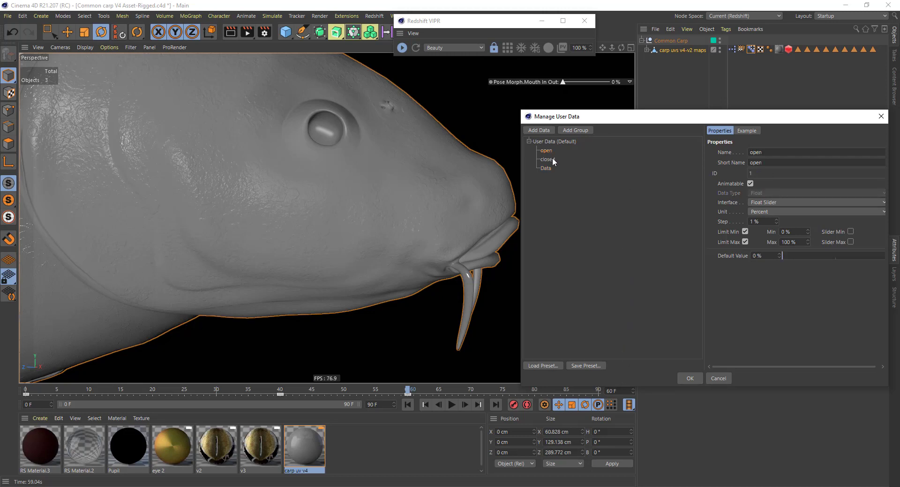
left_click(552, 158, "shift")
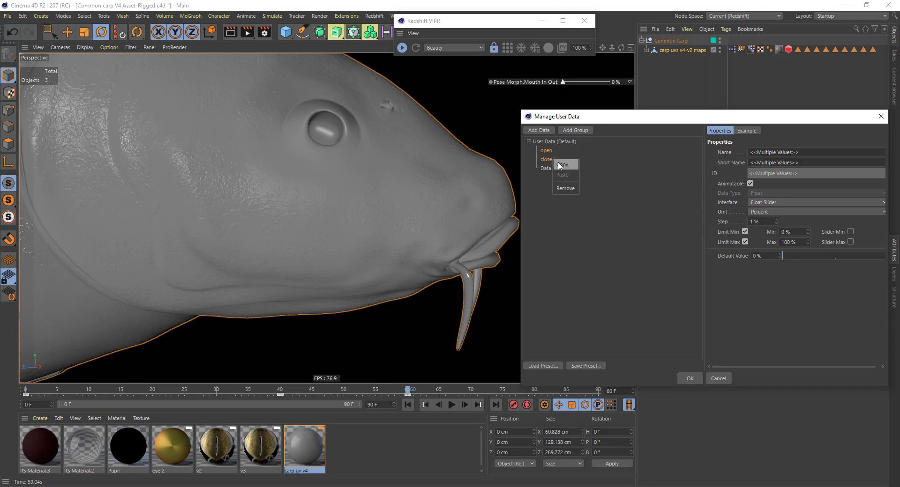
left_click(560, 169)
right_click(550, 142)
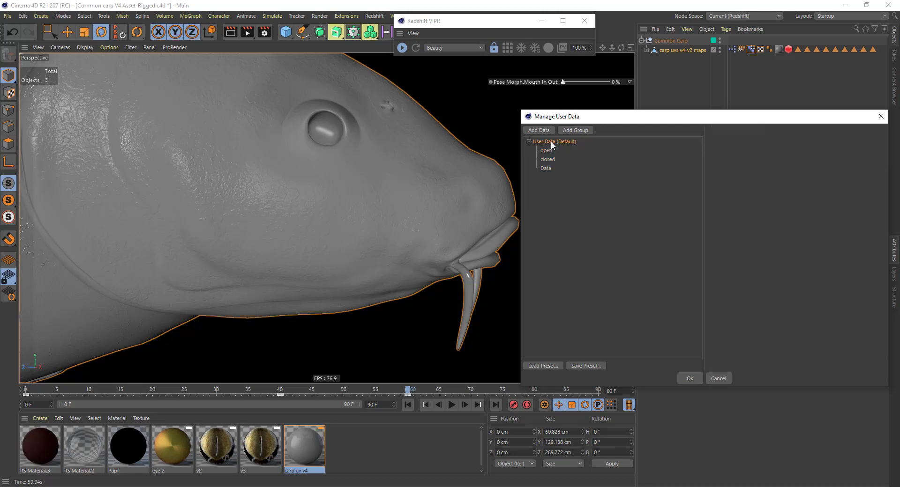
left_click(568, 159)
left_click(546, 186)
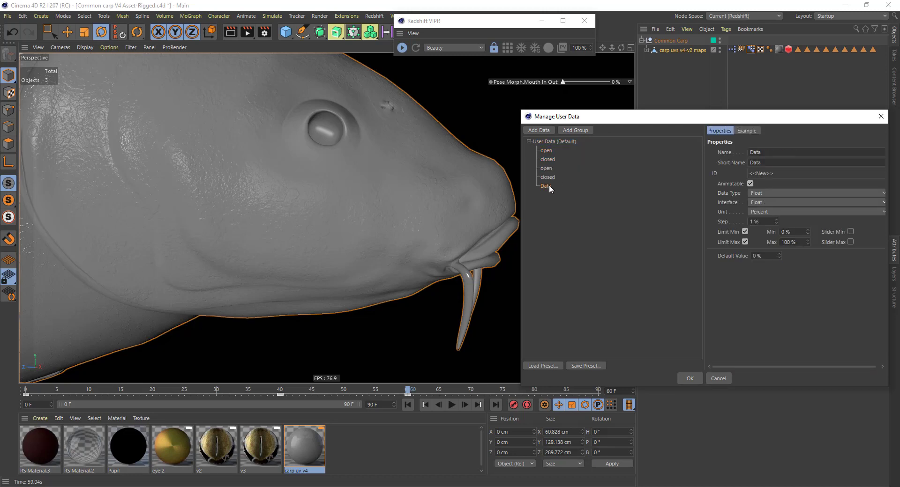
key("Delete")
Step: Rename one open and one closed user data entry as open 2 and closed 2, and apply the user data changes
left_click(545, 169)
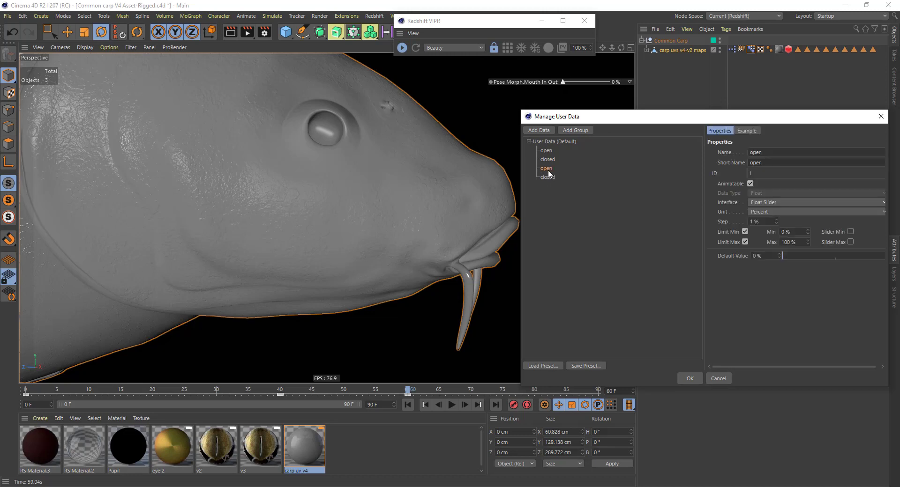
left_click(793, 153)
type("2")
left_click(553, 177)
left_click(696, 377)
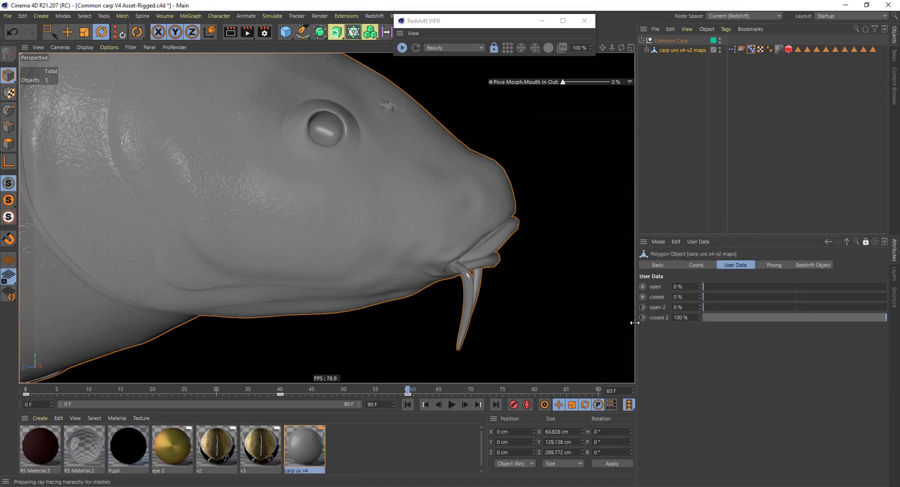
Step: Open the carp mesh's Mouth In Out XPresso network and examine which user data entries its Range Mappers drive
double_click(733, 49)
left_click_drag(727, 42, 397, 76)
scroll(455, 271, "down", 3)
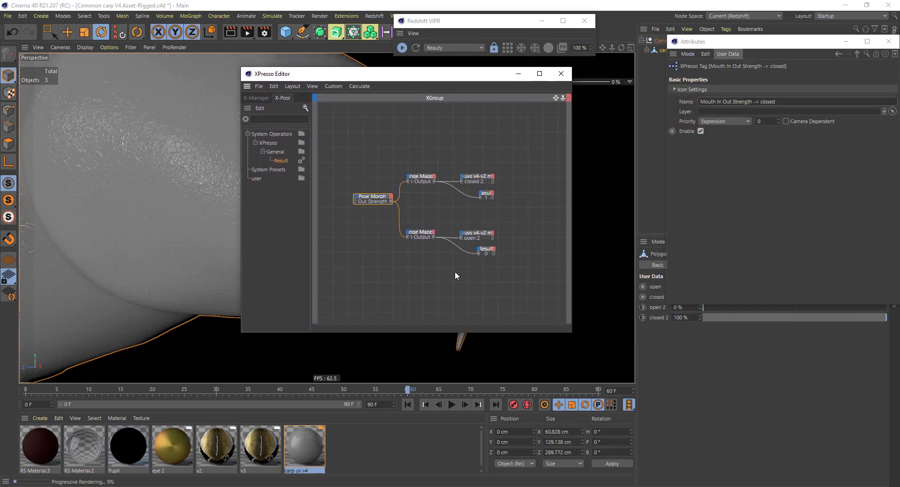
scroll(460, 271, "up", 2)
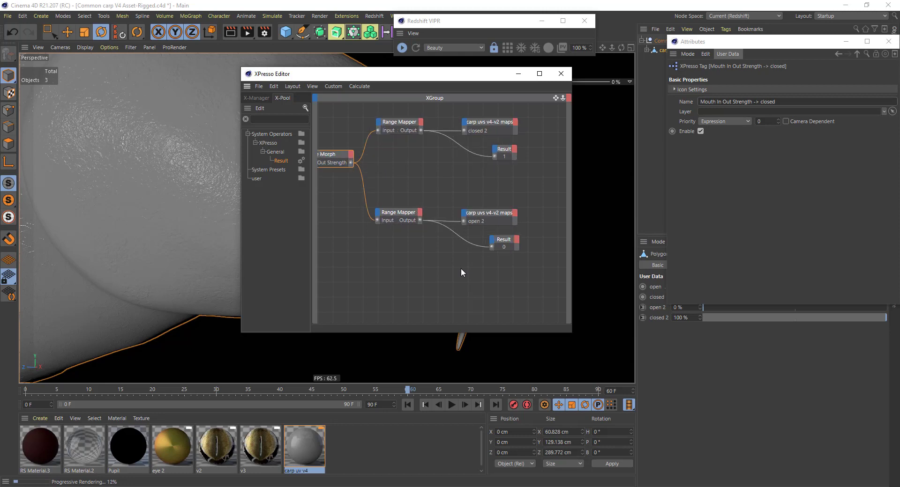
scroll(535, 222, "down", 2)
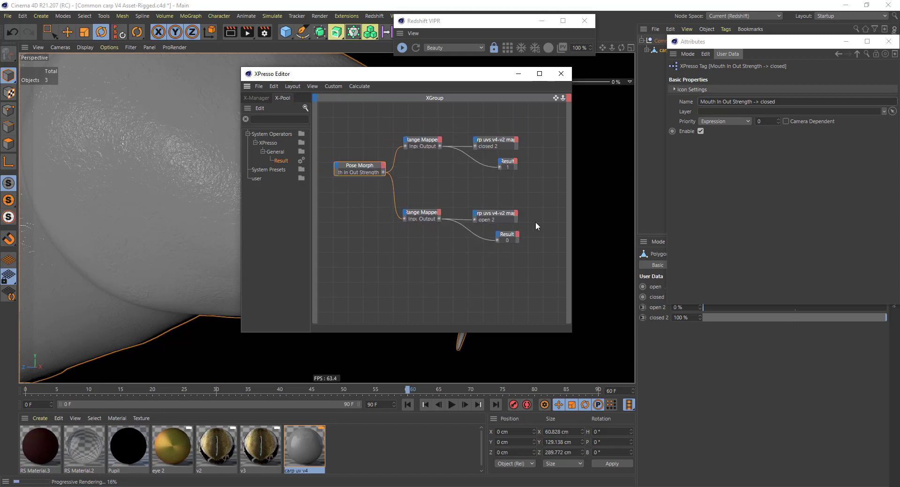
scroll(510, 243, "up", 1)
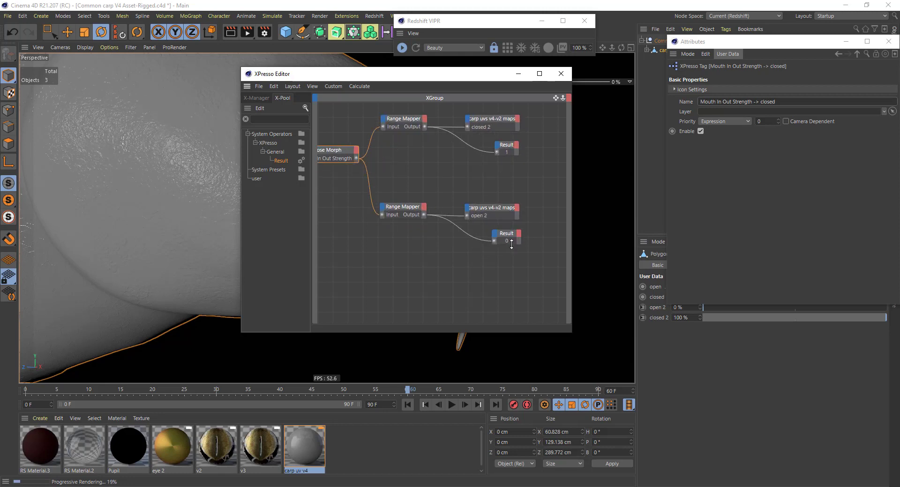
left_click_drag(499, 209, 504, 204)
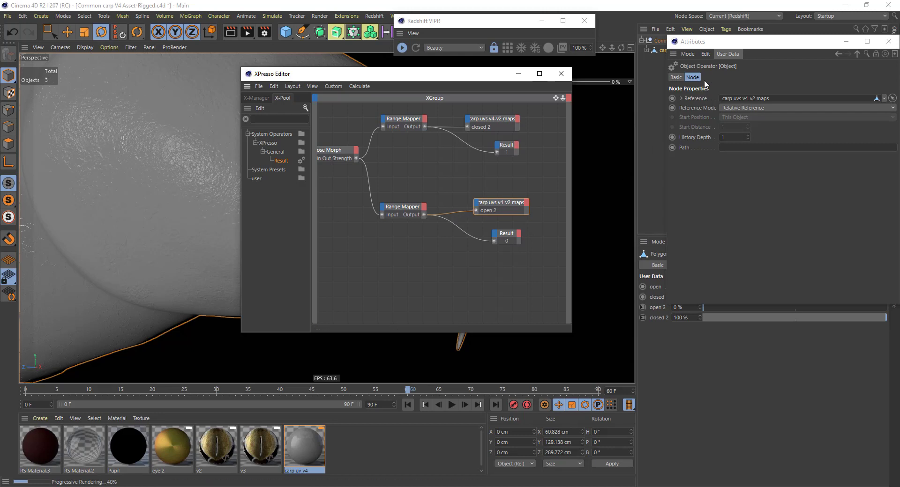
left_click(887, 42)
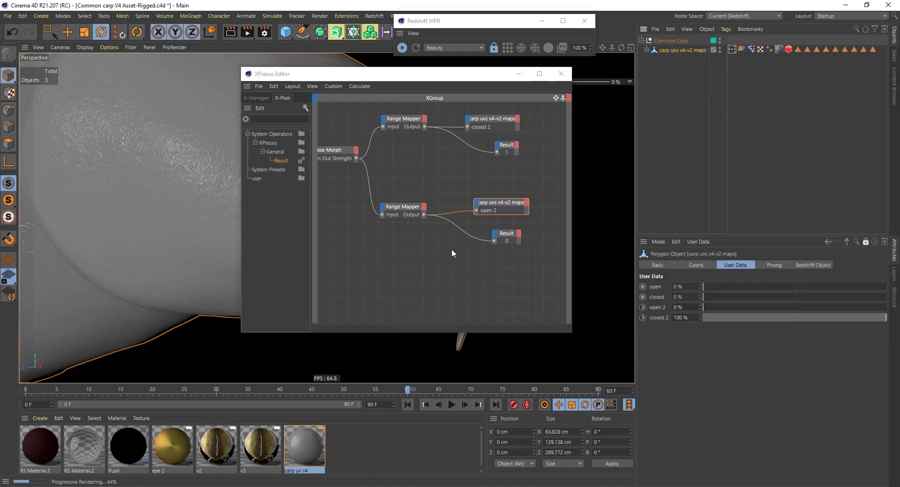
Step: Duplicate the two Range Mapper nodes together and place the copies below the existing XPresso network
left_click(398, 209)
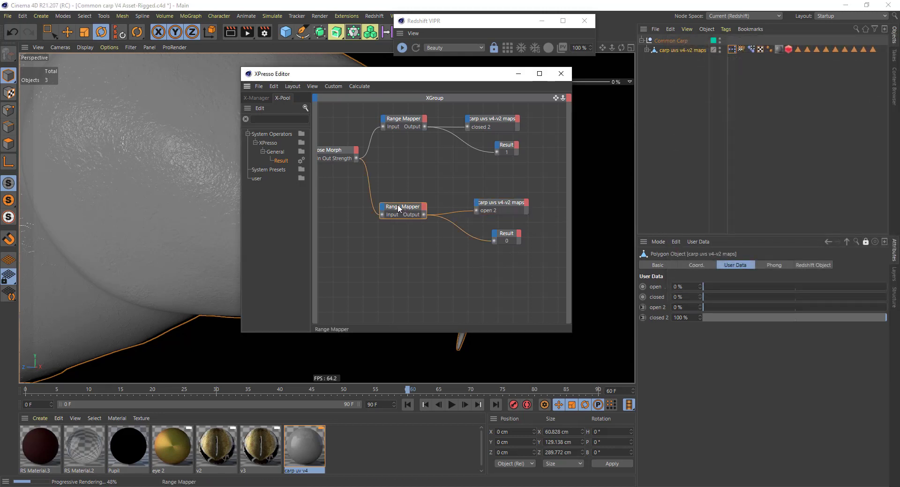
left_click(403, 120)
left_click(402, 169)
left_click(406, 120)
left_click(407, 207, "shift")
left_click_drag(406, 202, 398, 319, "ctrl")
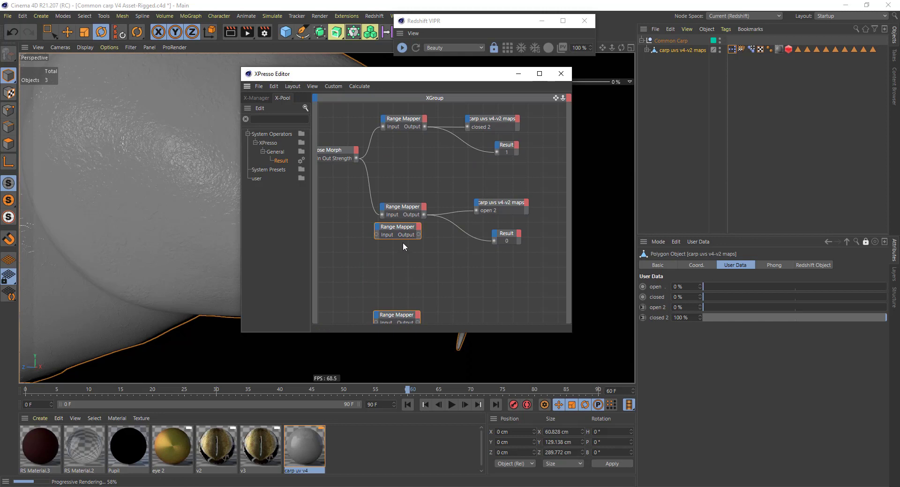
Step: Space out the copied Range Mappers and connect the Pose Morph's Mouth In Out Strength output to both copies' inputs
left_click(414, 249)
left_click_drag(410, 229, 410, 278)
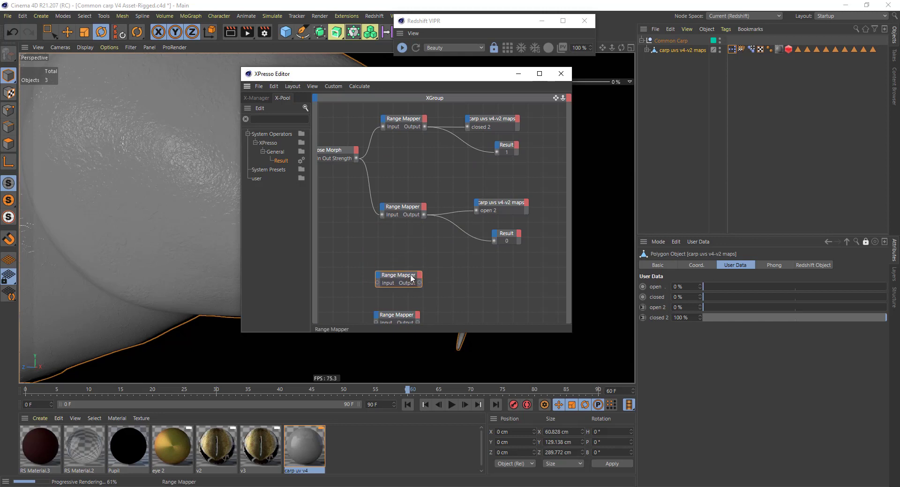
left_click_drag(355, 158, 377, 283)
left_click_drag(357, 159, 375, 322)
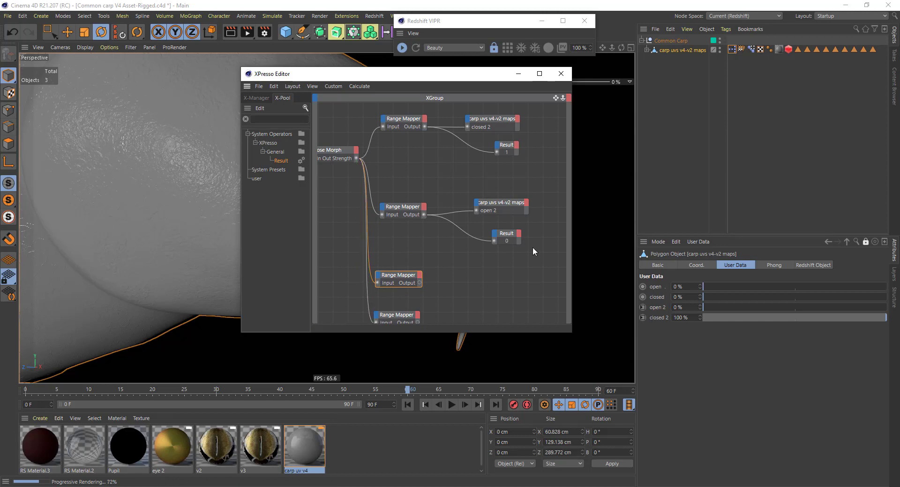
Step: Duplicate the open 2 carp node twice beside the copied Range Mappers and connect the upper copied mapper's output to closed 2 user data
left_click(509, 203)
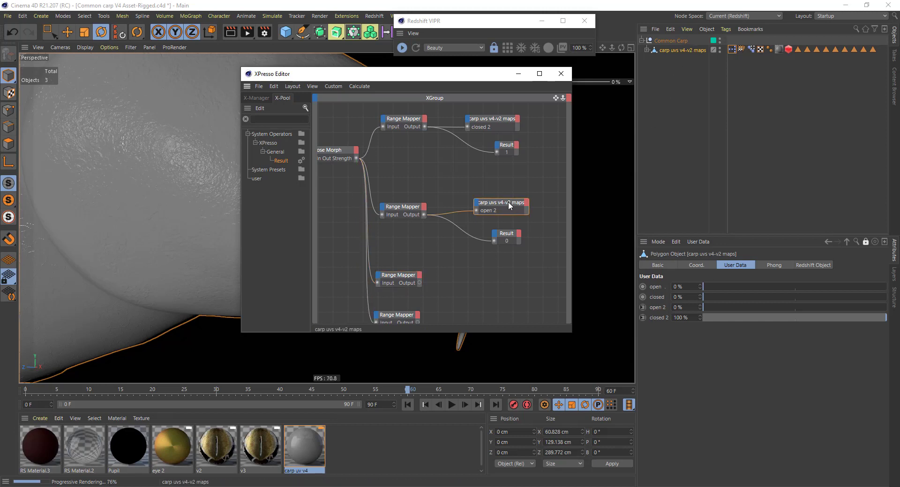
left_click_drag(510, 202, 518, 303, "ctrl")
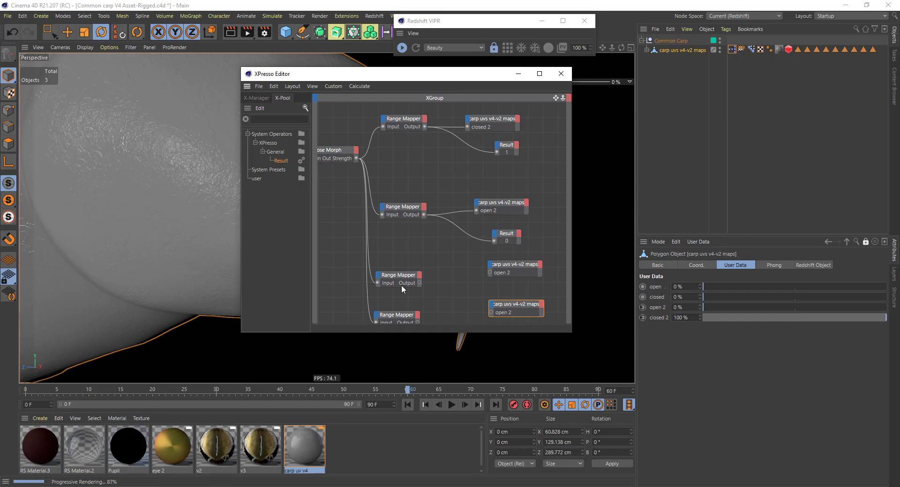
left_click_drag(419, 283, 490, 267)
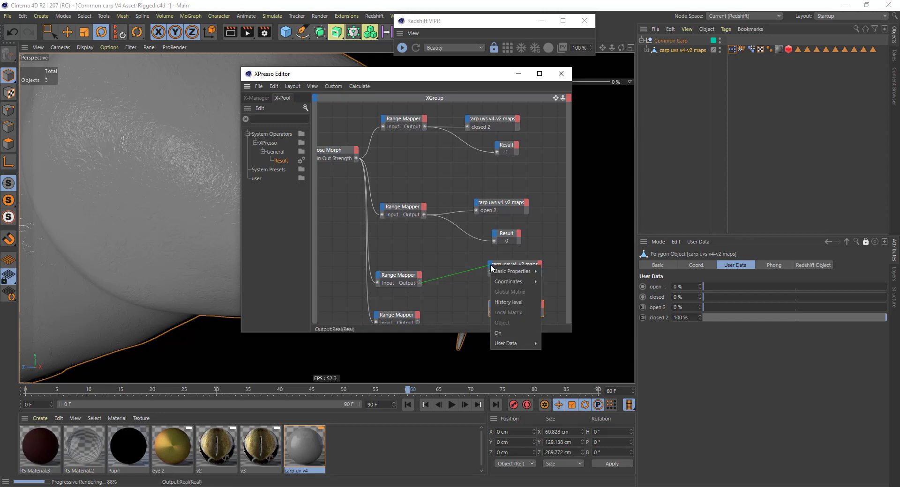
mouse_move(525, 344)
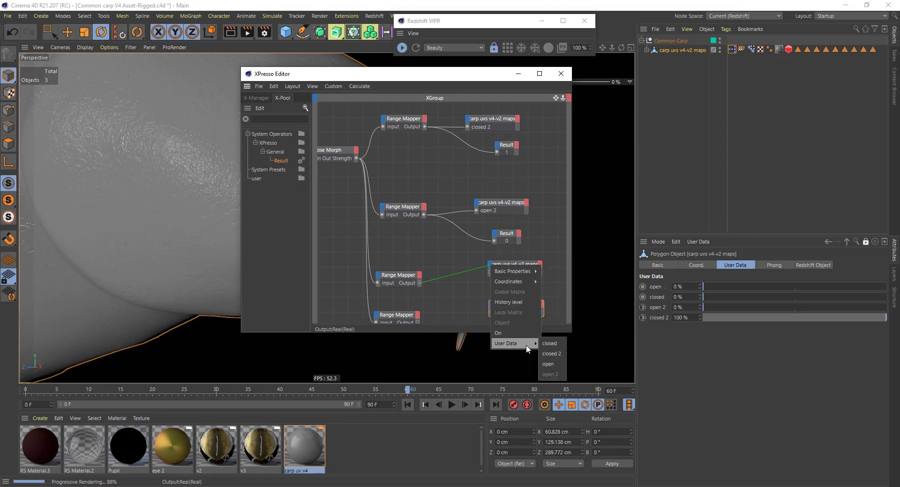
left_click(551, 354)
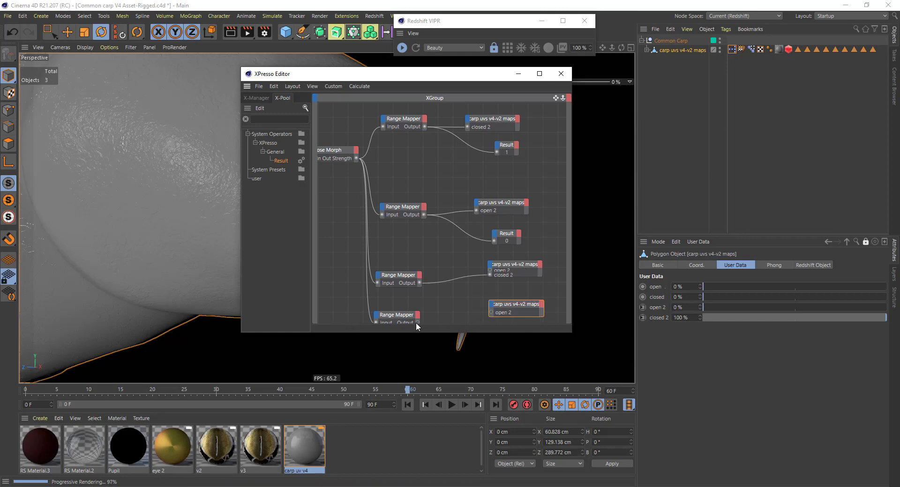
Step: Connect the lowest Range Mapper's output to the open user data input on the lowest duplicated carp node
left_click_drag(418, 322, 492, 307)
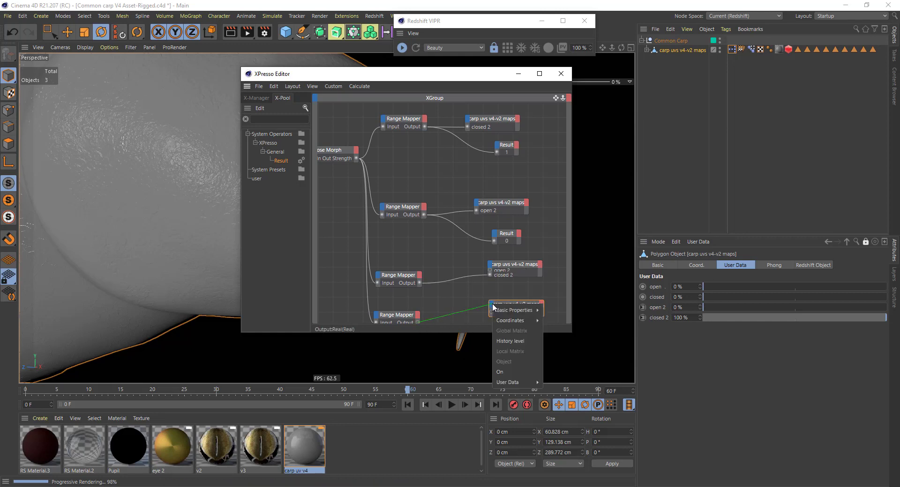
mouse_move(523, 384)
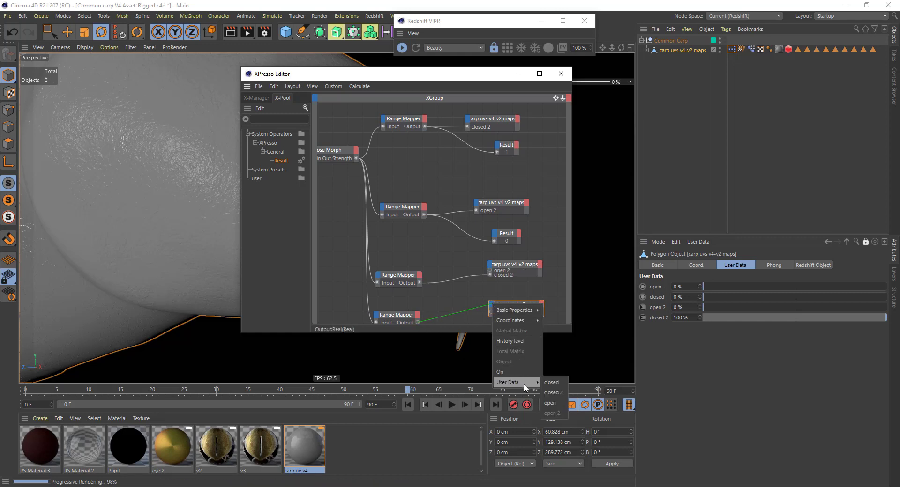
left_click(557, 404)
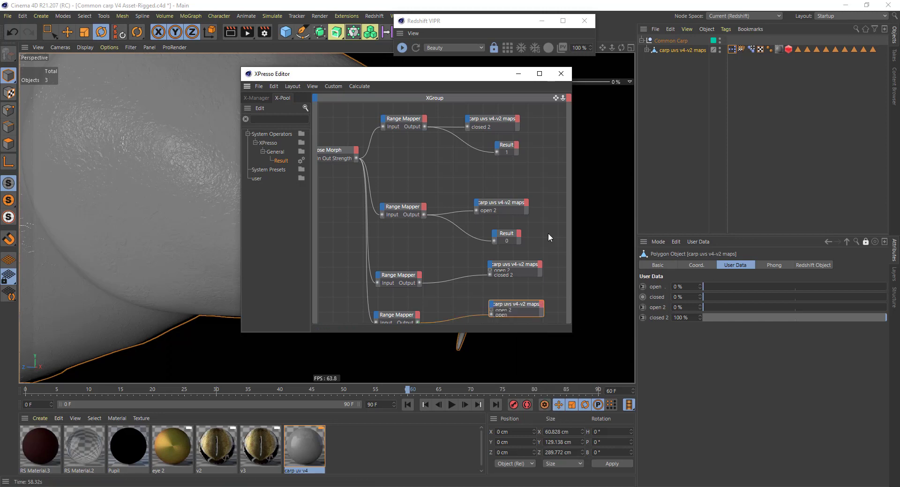
Step: Reposition the original open 2 carp node and its Result node to line up with the duplicated carp nodes
scroll(544, 234, "down", 3)
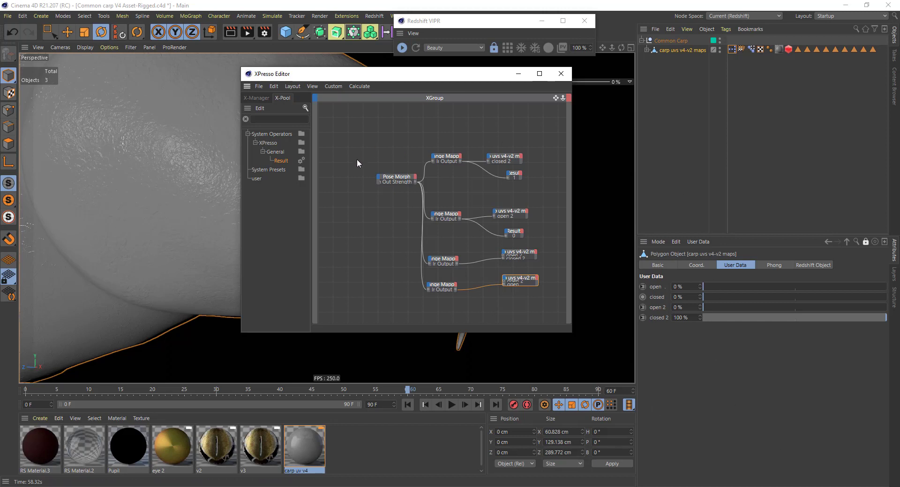
left_click(443, 260)
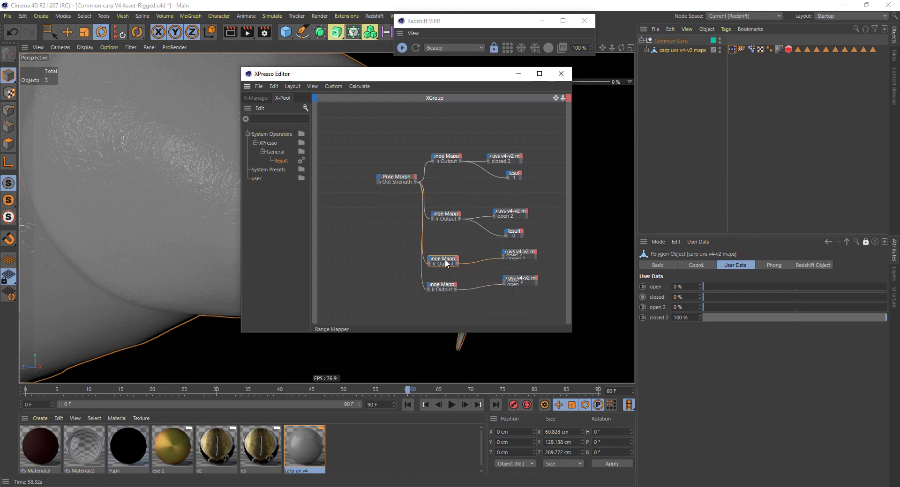
left_click(444, 287)
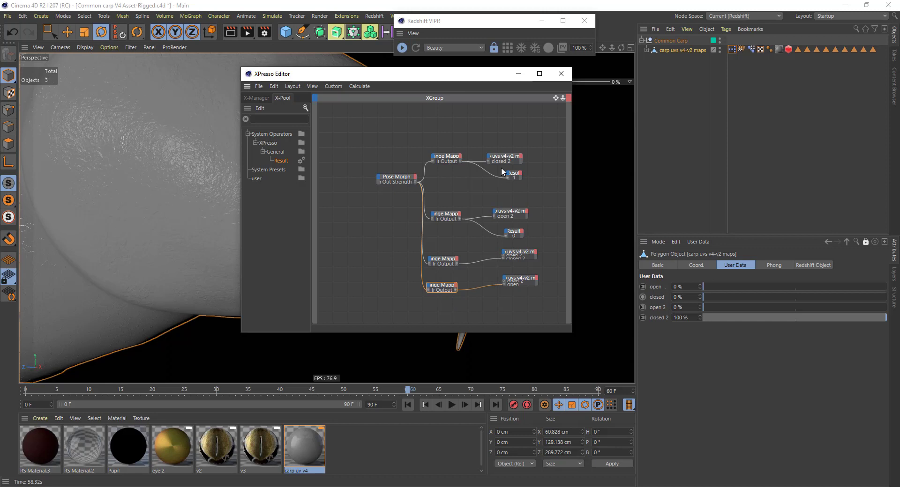
mouse_move(515, 216)
left_mouse_down()
mouse_move(522, 232)
mouse_move(522, 212)
mouse_move(530, 213)
left_mouse_up()
left_click(513, 230)
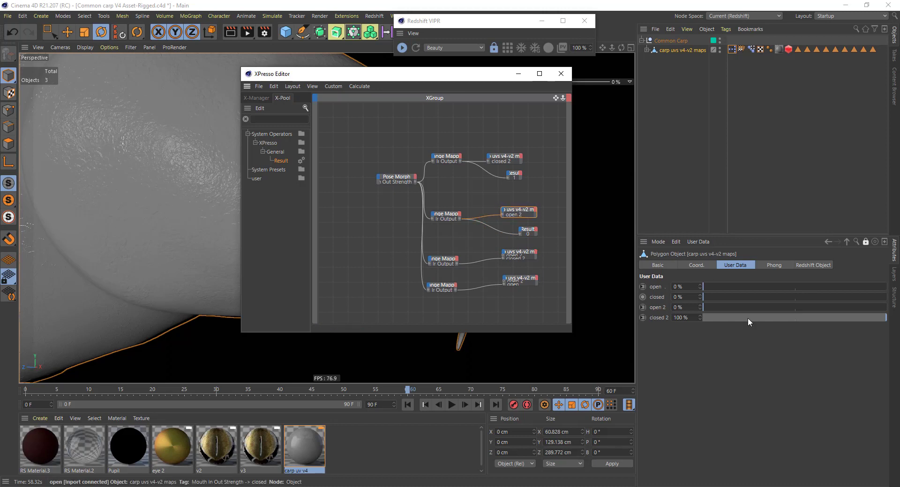
right_click(660, 316)
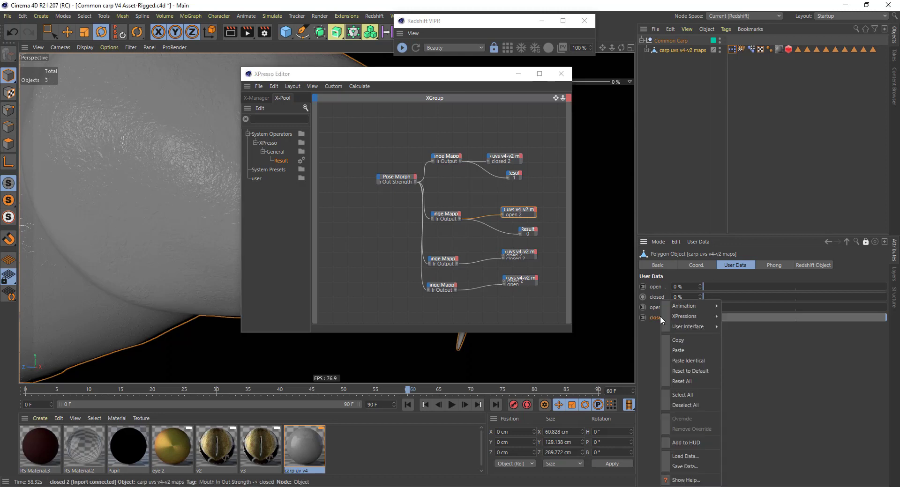
left_click(642, 355)
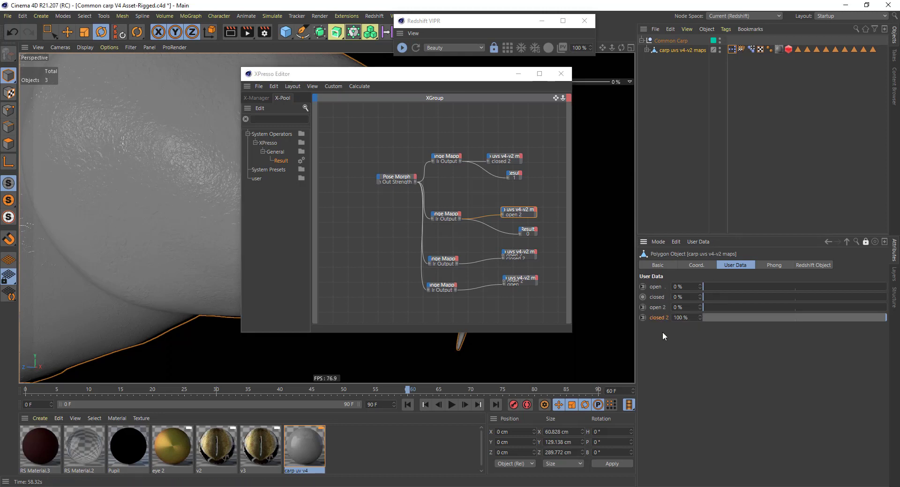
left_click(701, 266)
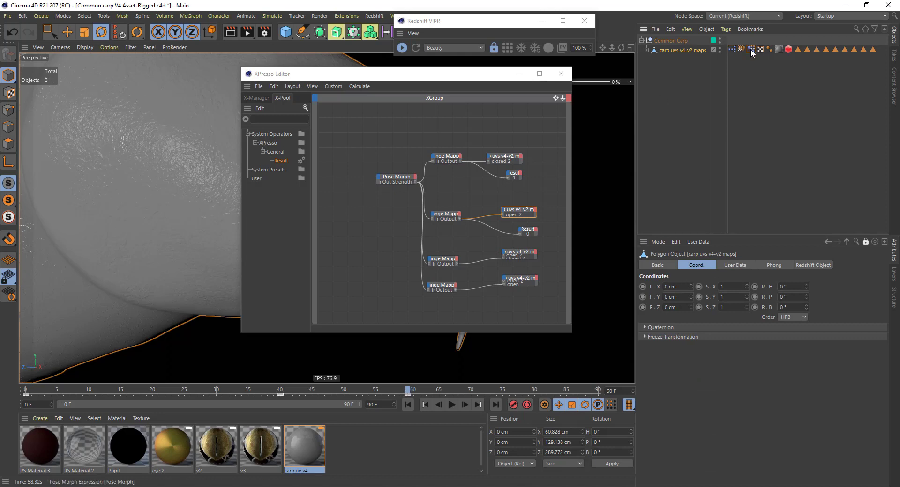
Step: Unlock the attribute display and show the carp mesh's Pose Morph tag properties with the Mouth In Out slider
left_click(731, 49)
left_click(865, 242)
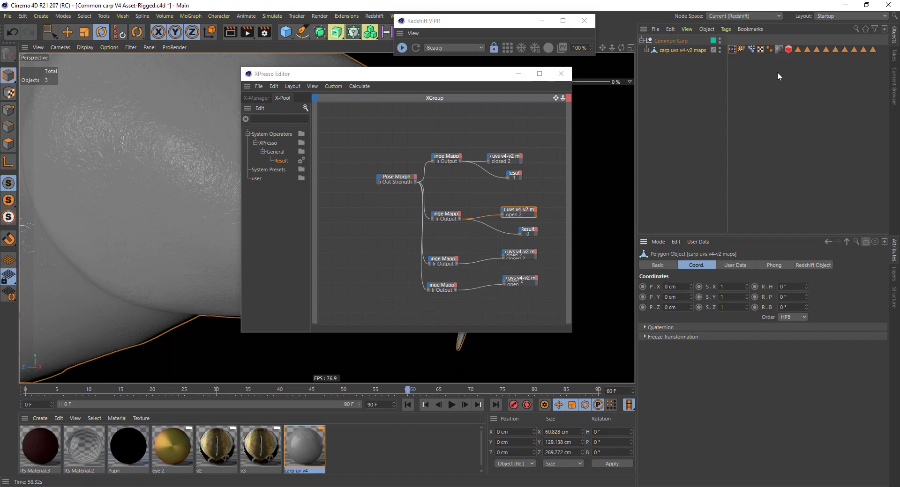
left_click(750, 48)
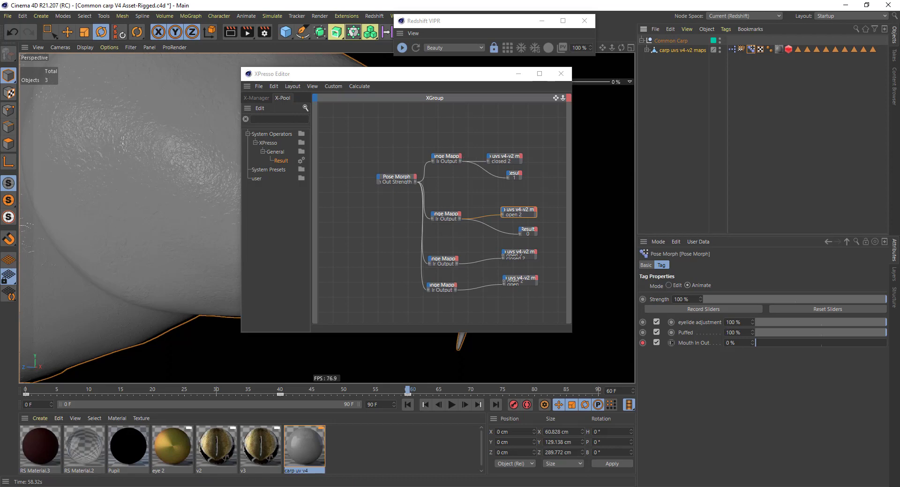
Step: Bring up the carp uv v4 material's node graph and move the open and closed user data nodes farther from the Displacement Blender
left_click_drag(899, 52, 495, 71)
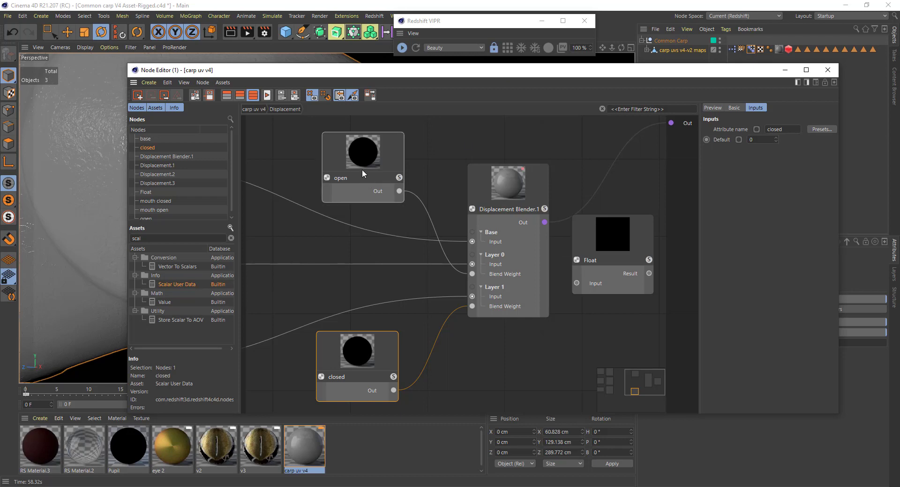
left_click_drag(367, 179, 352, 168)
left_click_drag(344, 336, 328, 333)
left_click_drag(351, 164, 337, 164)
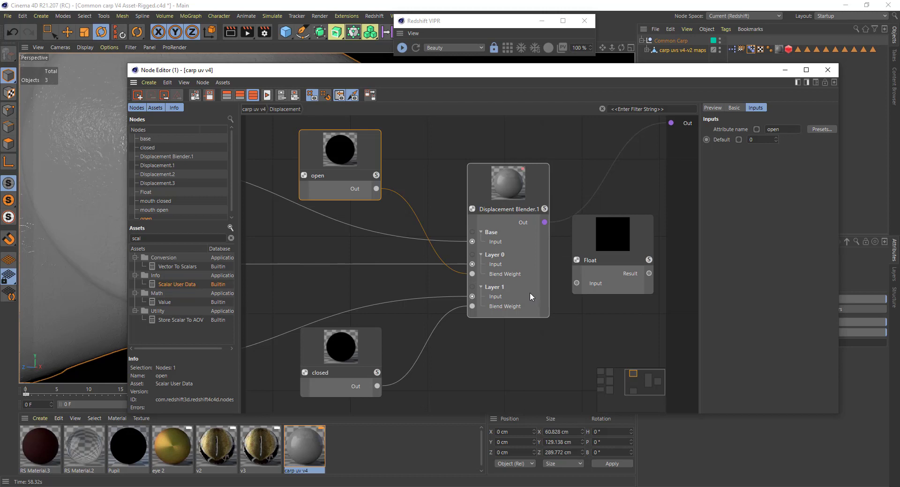
mouse_move(362, 145)
left_mouse_down()
mouse_move(374, 163)
mouse_move(361, 152)
left_mouse_up()
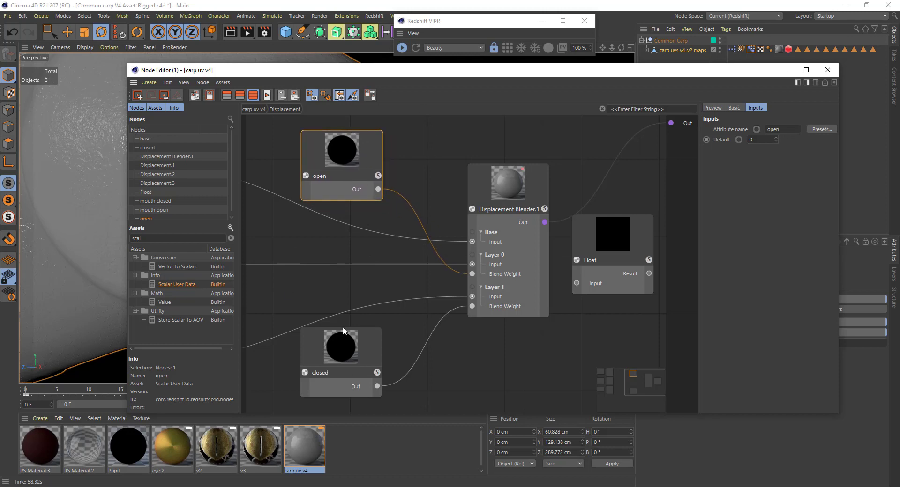